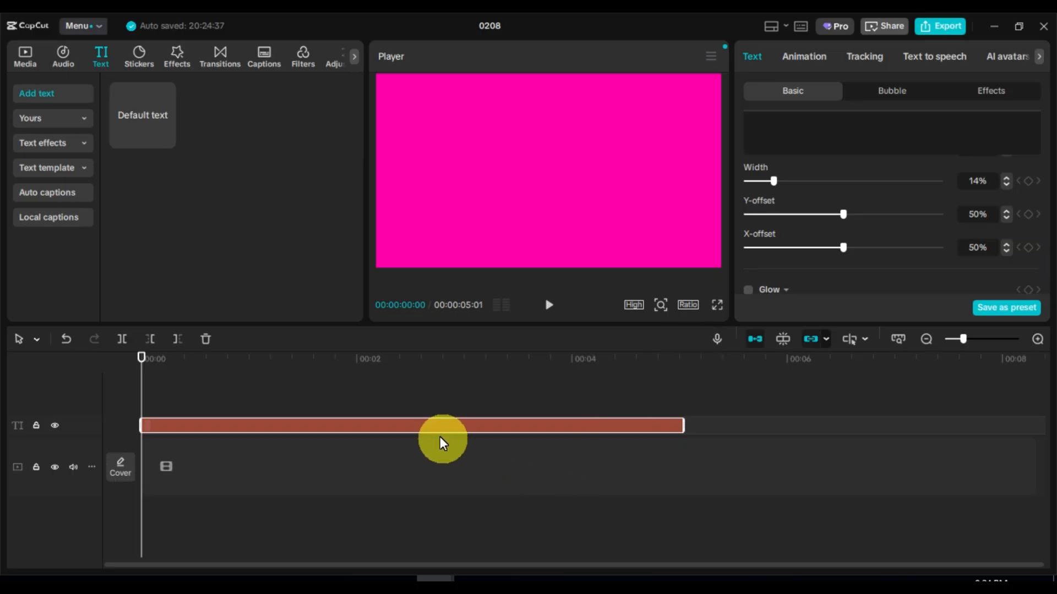
# Step: Duplicate the text clip on the timeline and set the duplicate's background color to dark pink, hex 200116
pyautogui.moveTo(440, 424); pyautogui.dragTo(437, 402)
pyautogui.click(453, 418)
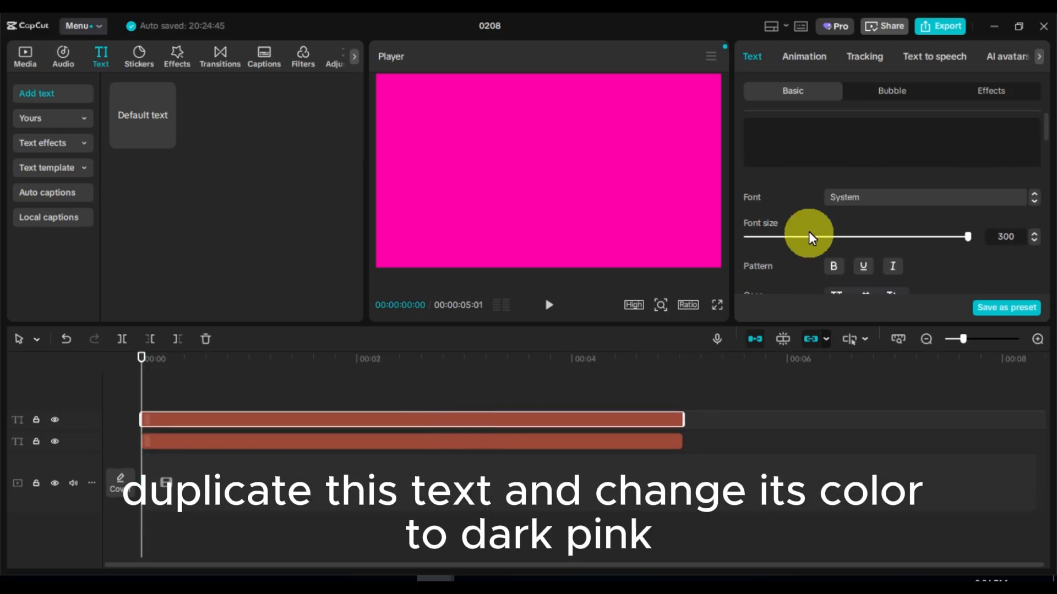
pyautogui.scroll(-2, 820, 217)
pyautogui.scroll(-5, 821, 220)
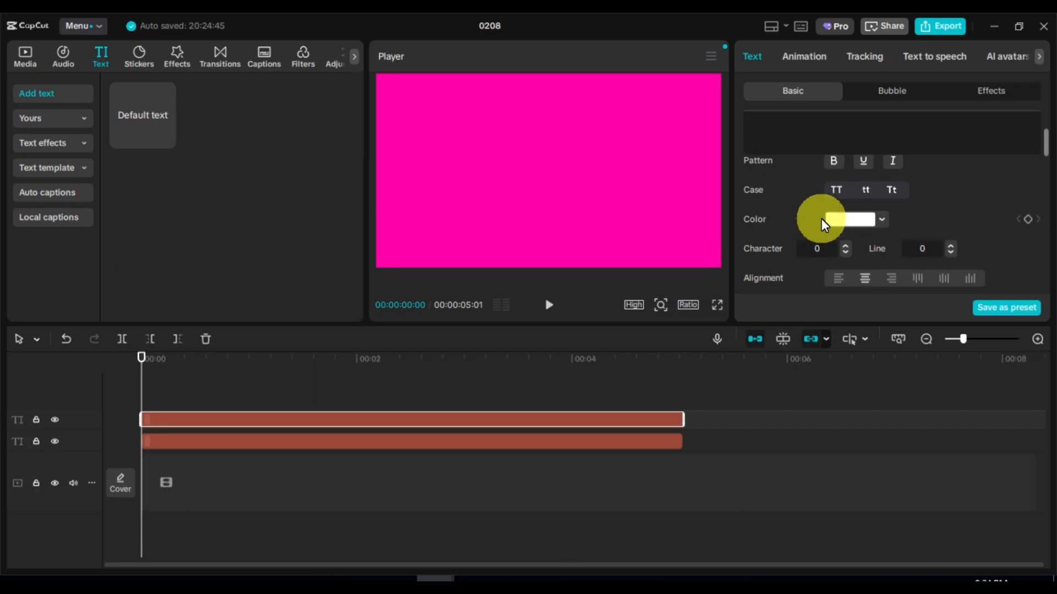
pyautogui.scroll(-6, 823, 225)
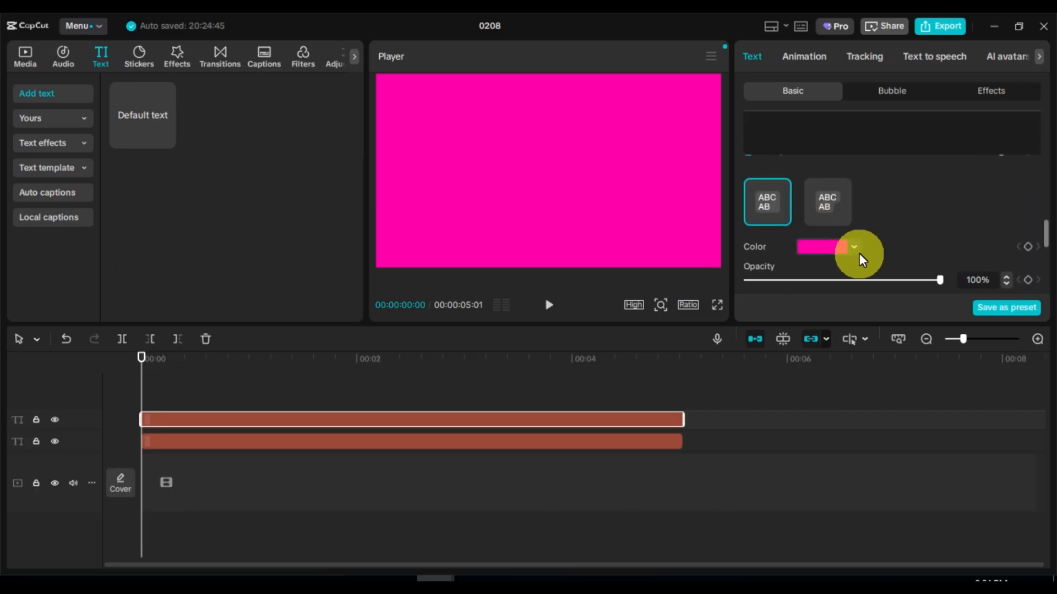
pyautogui.click(855, 248)
pyautogui.moveTo(934, 269); pyautogui.dragTo(932, 348)
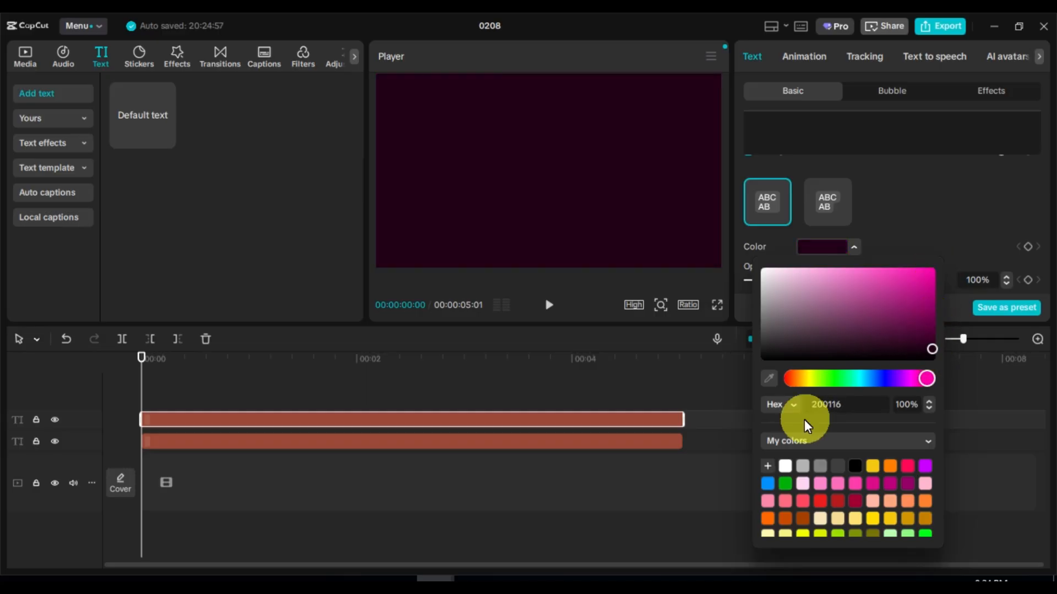
pyautogui.click(493, 385)
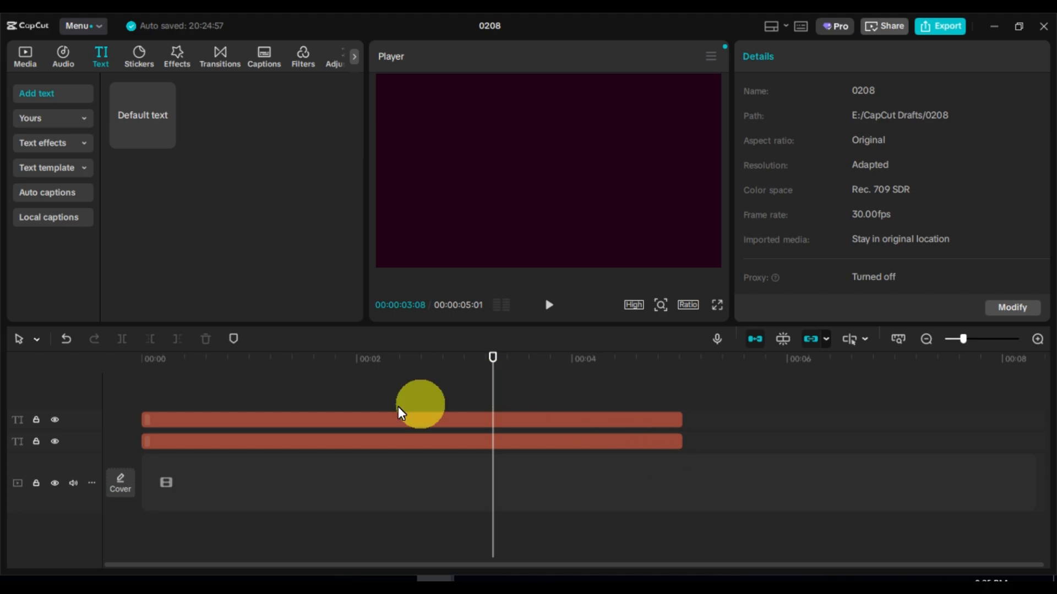
pyautogui.moveTo(149, 357); pyautogui.dragTo(137, 366)
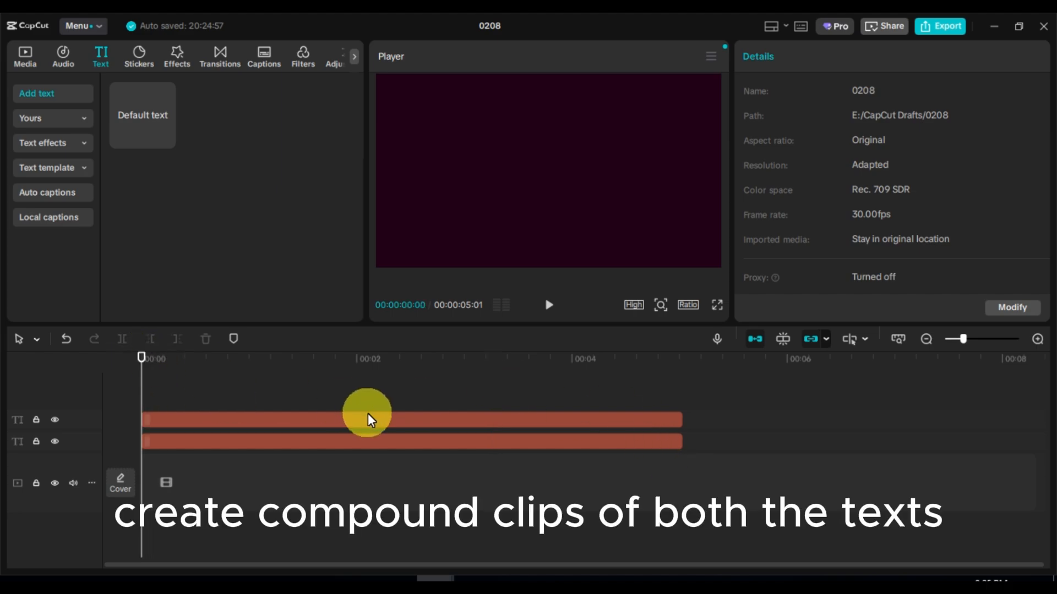
# Step: Convert the dark pink text clip and the bright pink text clip into two separate compound clips
pyautogui.click(382, 421)
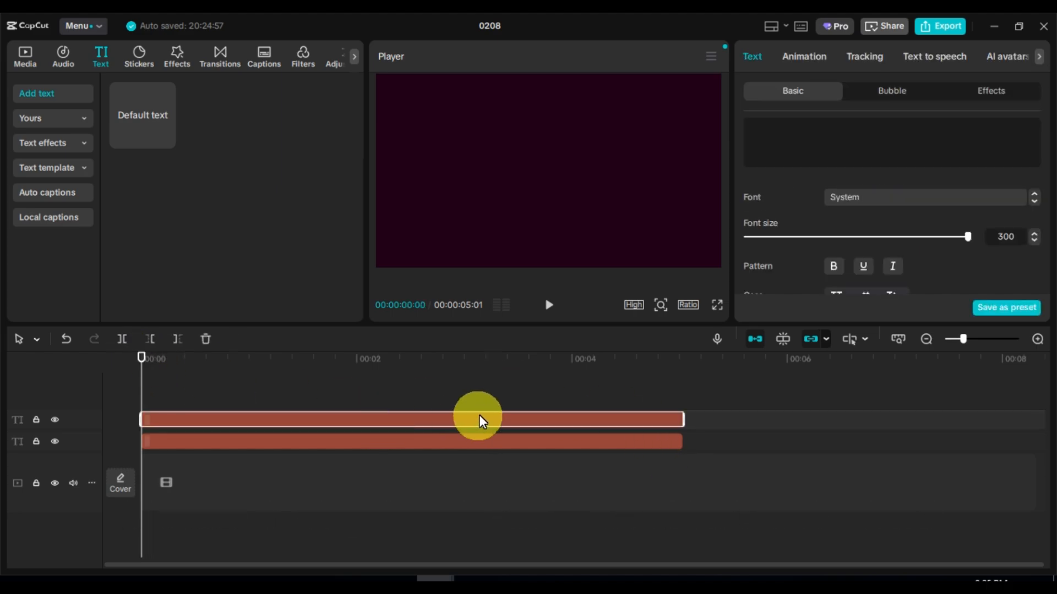
pyautogui.rightClick(521, 417)
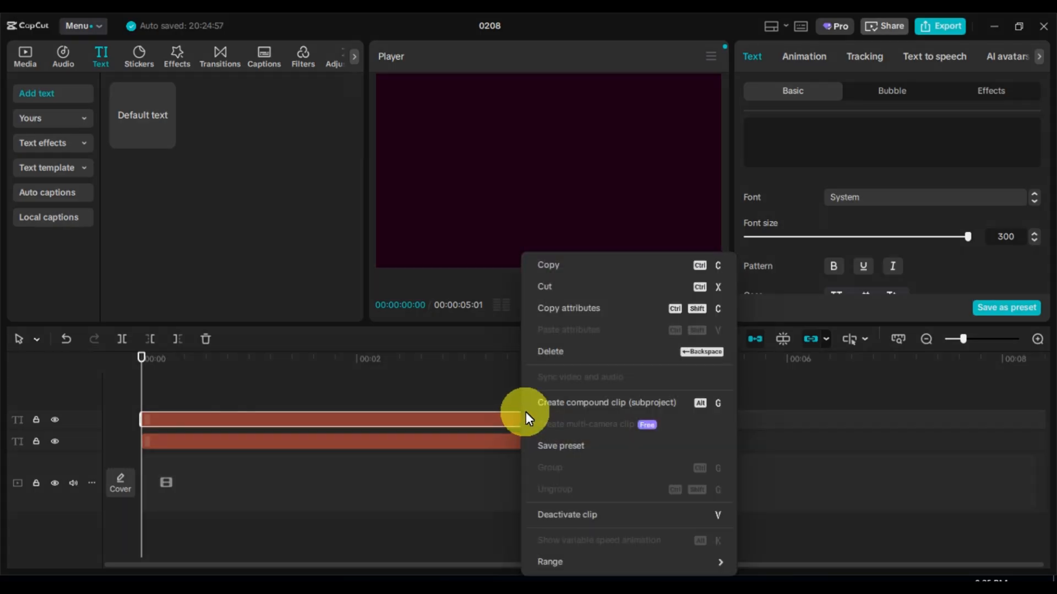
pyautogui.click(570, 402)
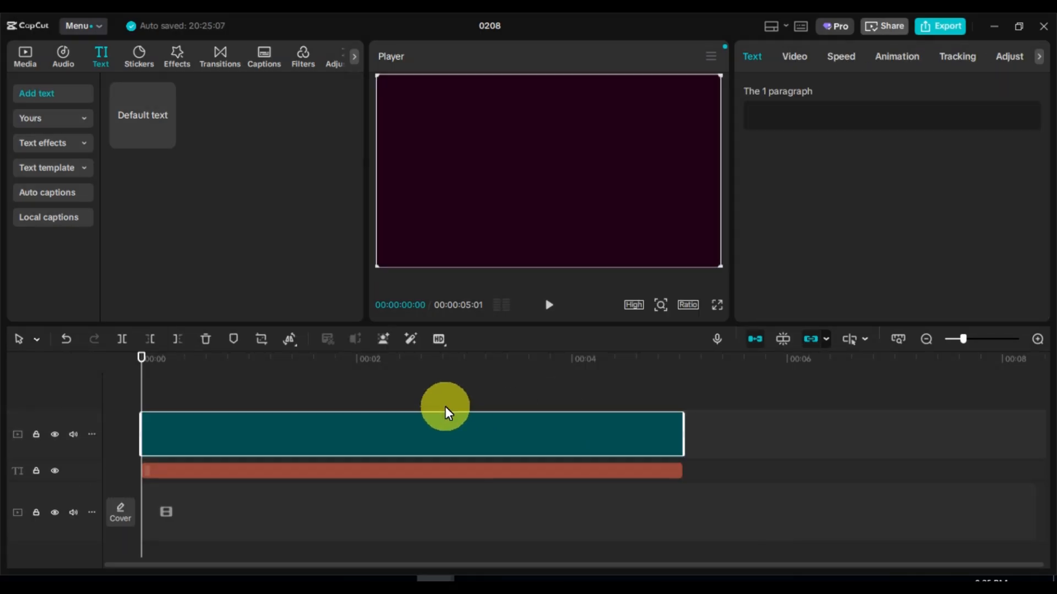
pyautogui.click(385, 452)
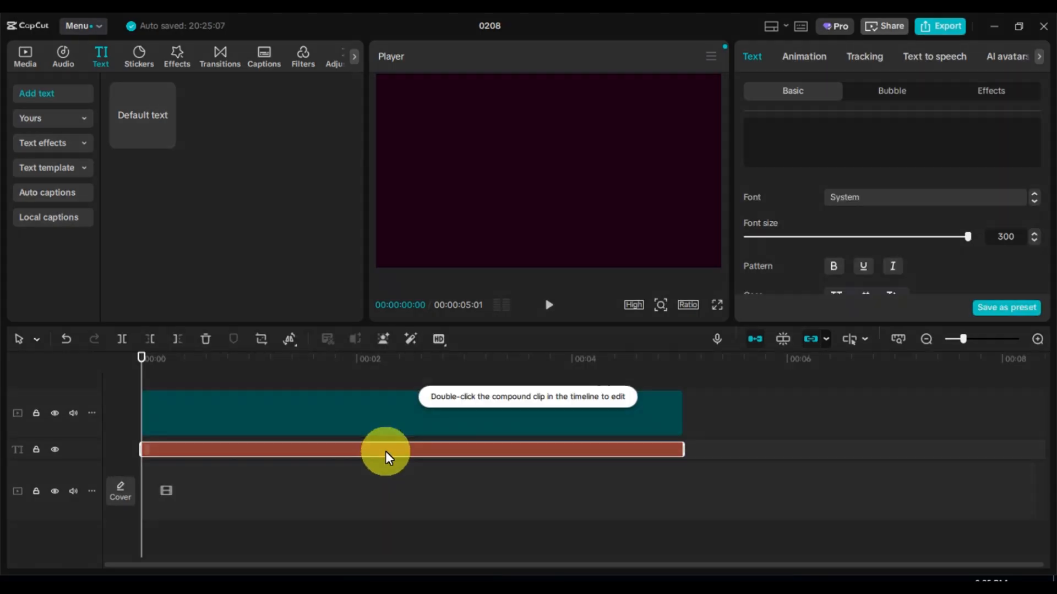
pyautogui.rightClick(385, 451)
pyautogui.click(430, 406)
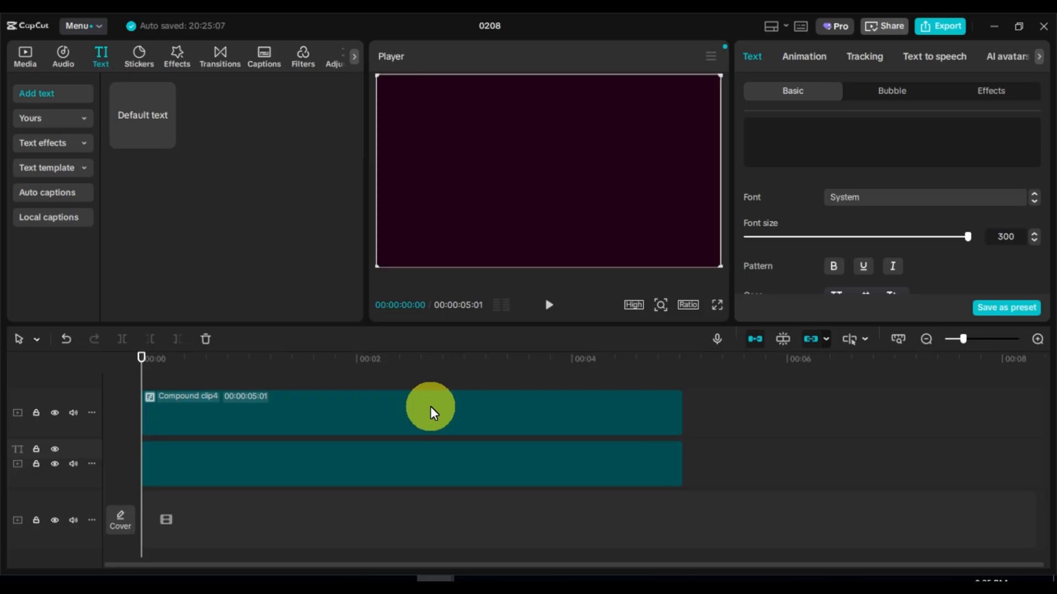
# Step: Add a rectangle mask to the dark pink compound clip, rounding its corners and feathering its edges
pyautogui.click(344, 403)
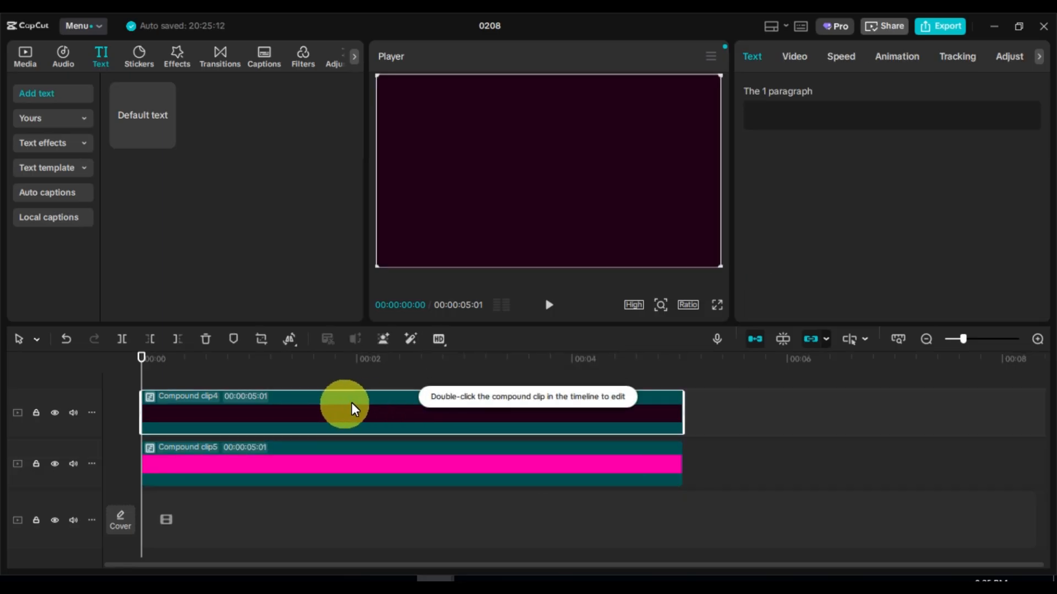
pyautogui.click(795, 56)
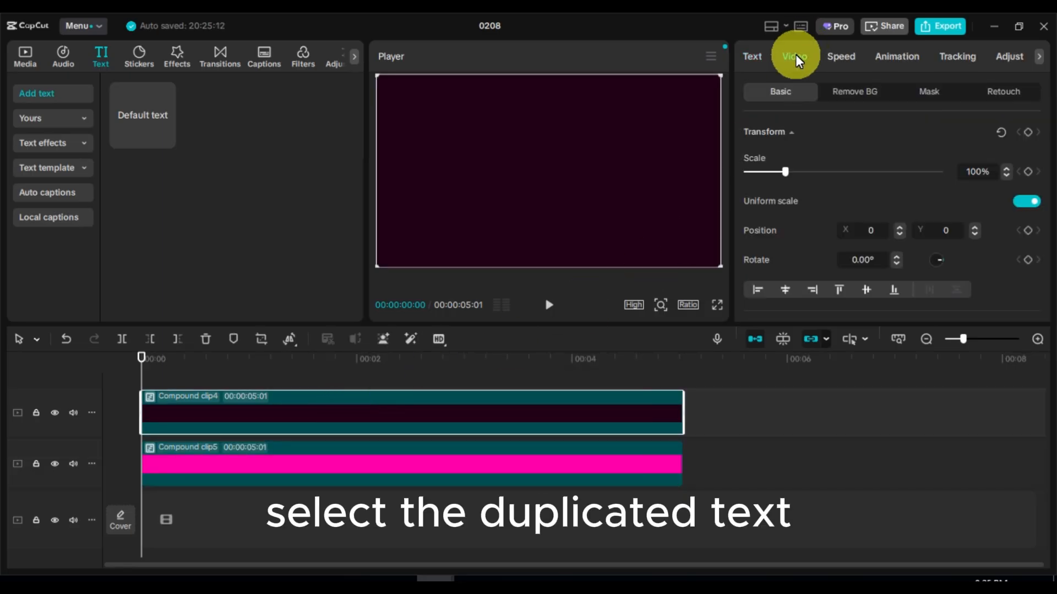
pyautogui.click(929, 91)
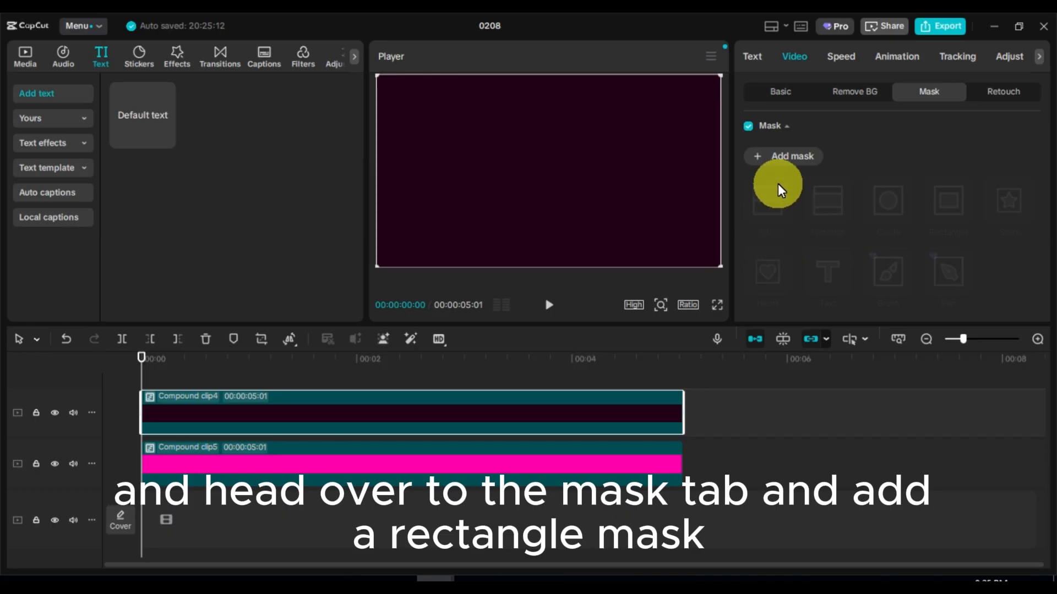
pyautogui.click(795, 159)
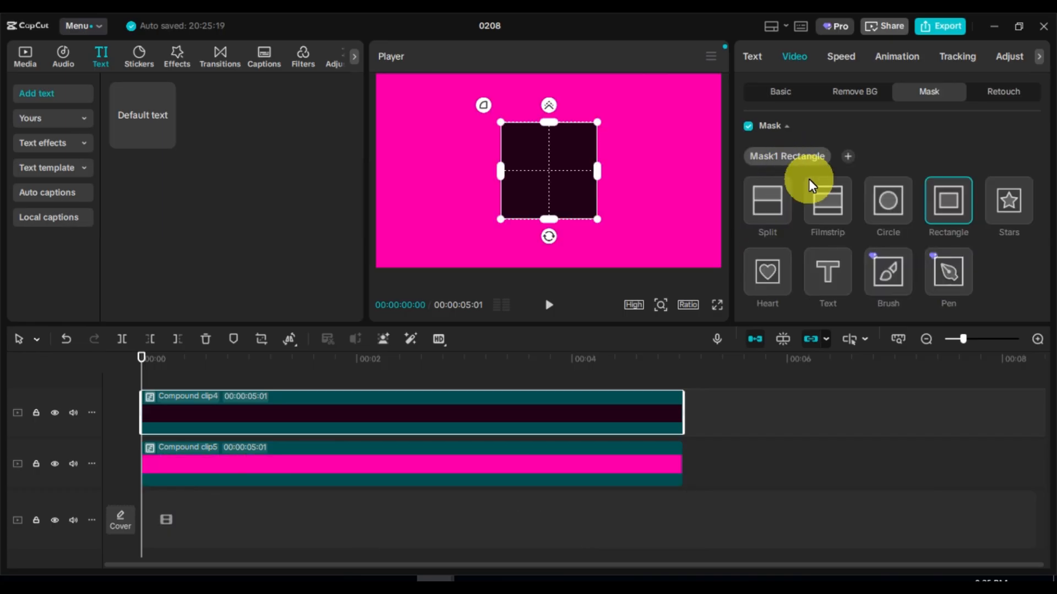
pyautogui.moveTo(485, 110); pyautogui.dragTo(460, 92)
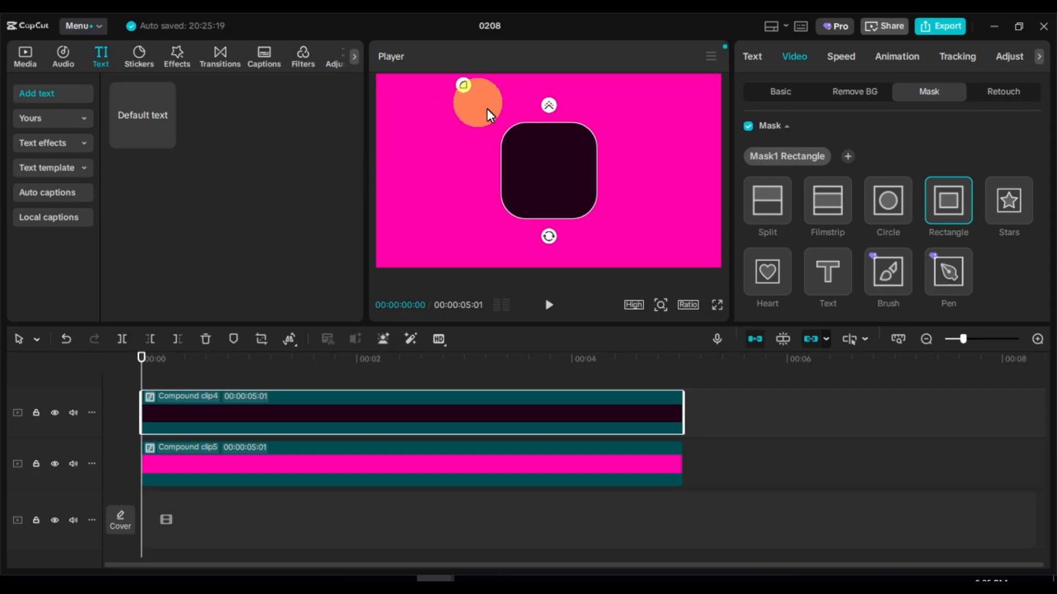
pyautogui.moveTo(548, 105); pyautogui.dragTo(550, 80)
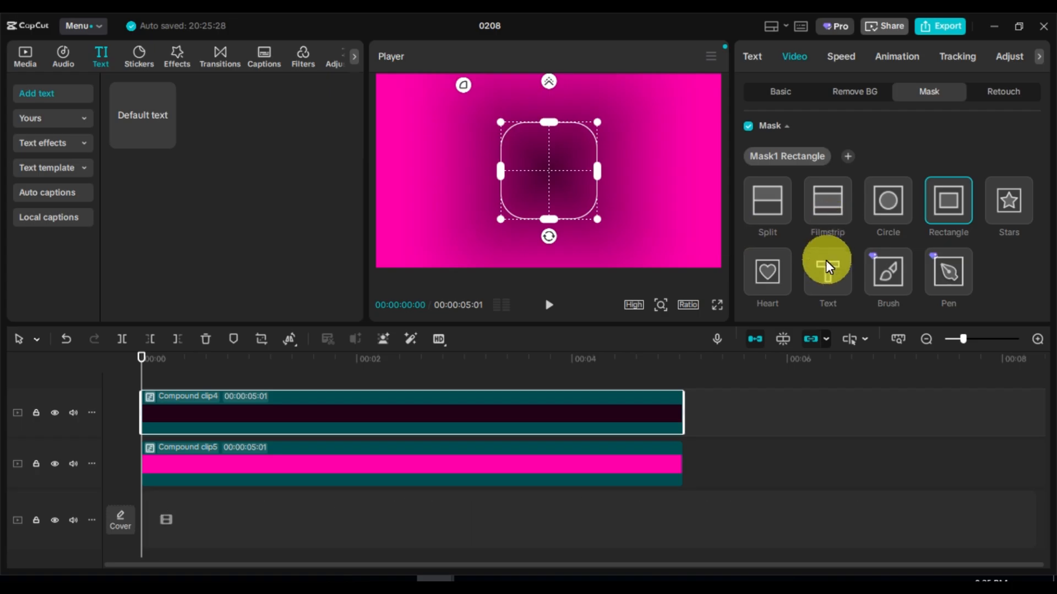
# Step: Try a filmstrip mask with strongly feathered edges on the dark pink compound clip
pyautogui.click(825, 205)
pyautogui.moveTo(549, 106); pyautogui.dragTo(547, 69)
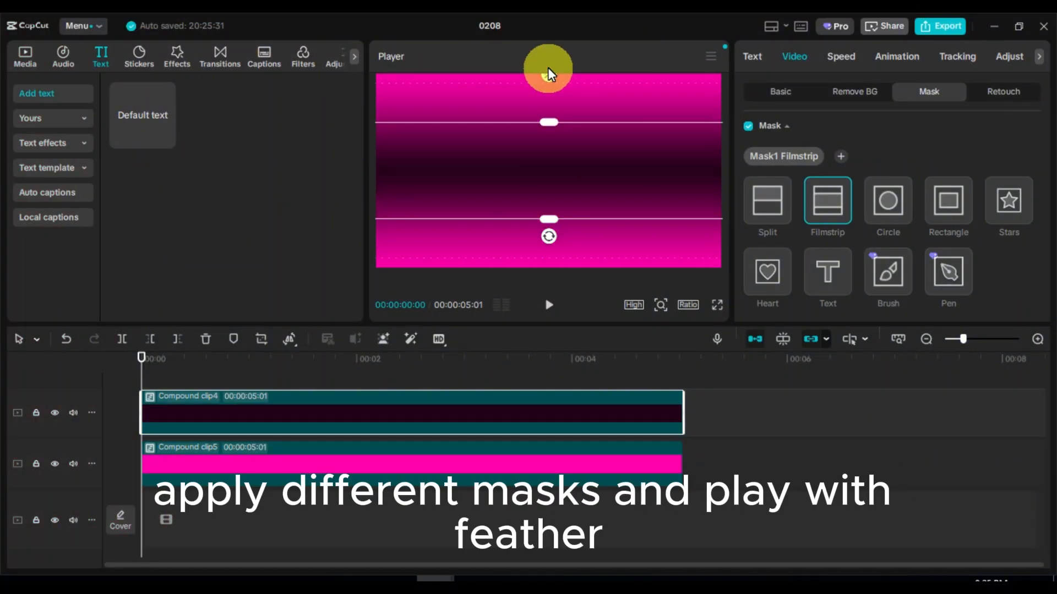
pyautogui.click(532, 428)
pyautogui.click(601, 452)
pyautogui.click(414, 381)
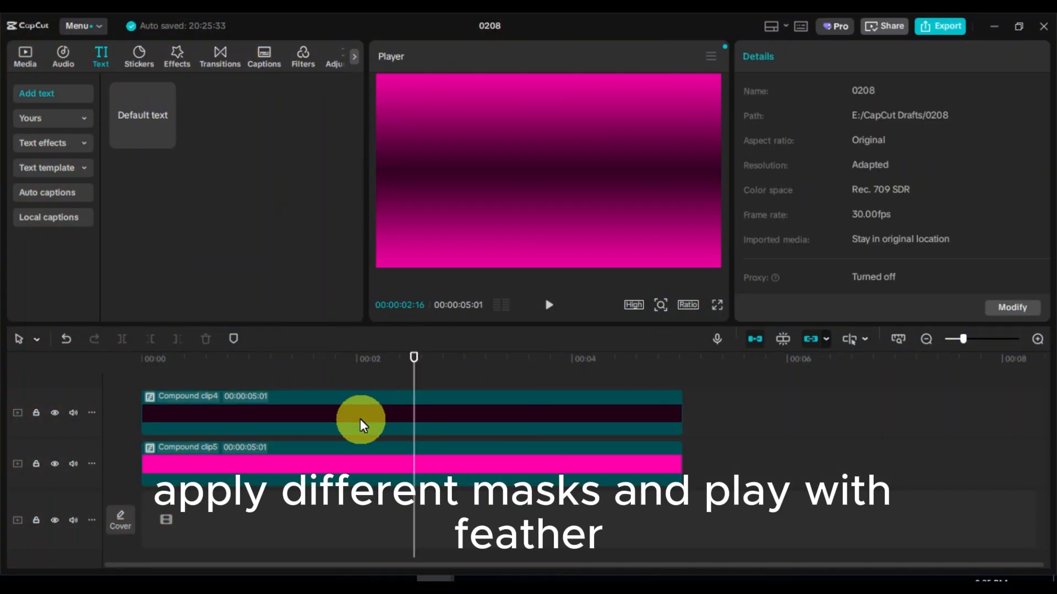
# Step: Try a circle mask with strongly feathered edges on the dark pink compound clip
pyautogui.click(361, 419)
pyautogui.click(795, 61)
pyautogui.click(886, 206)
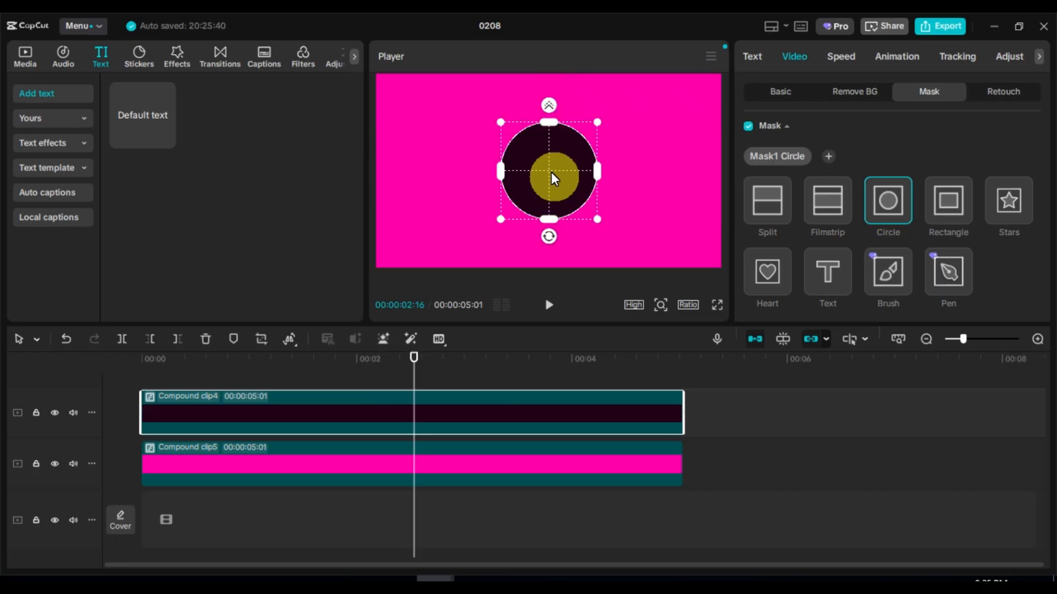
pyautogui.moveTo(549, 104); pyautogui.dragTo(549, 47)
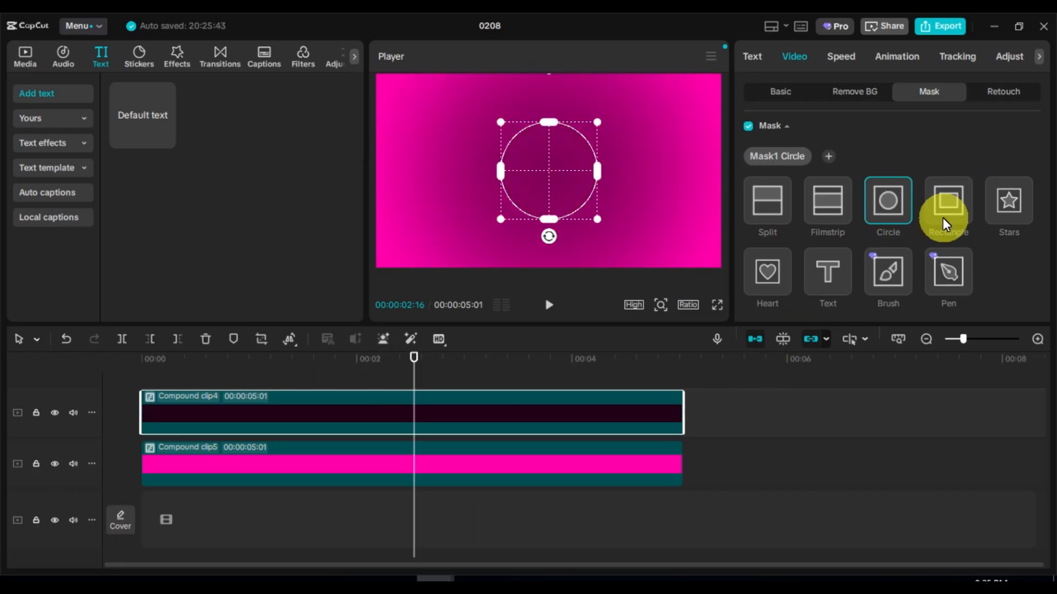
# Step: Try a star mask with the feather at 100 on the dark pink compound clip
pyautogui.click(1008, 204)
pyautogui.moveTo(549, 103); pyautogui.dragTo(551, 40)
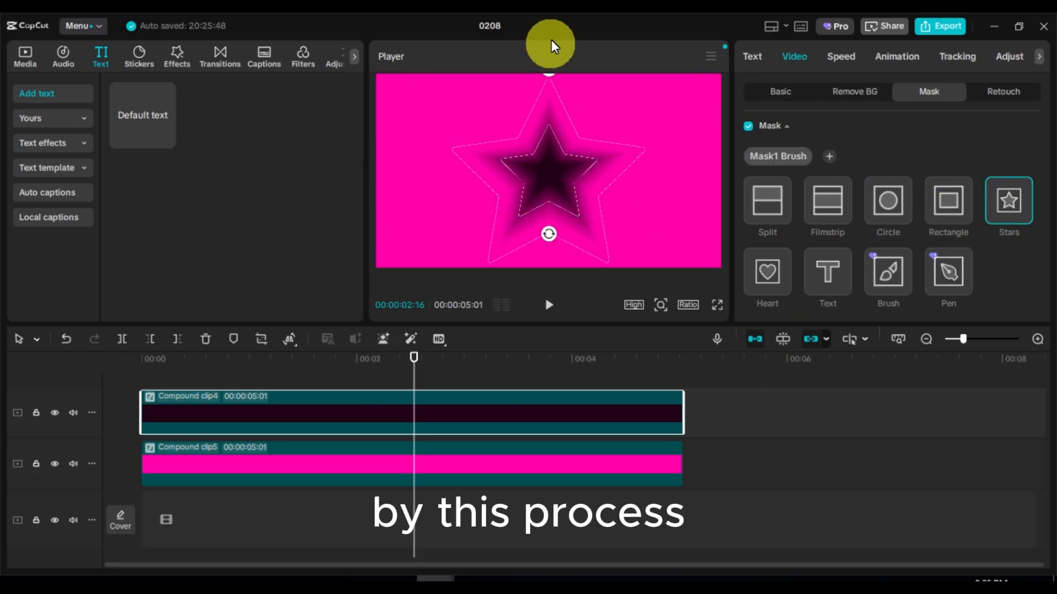
pyautogui.scroll(-2, 919, 255)
pyautogui.scroll(-2, 919, 274)
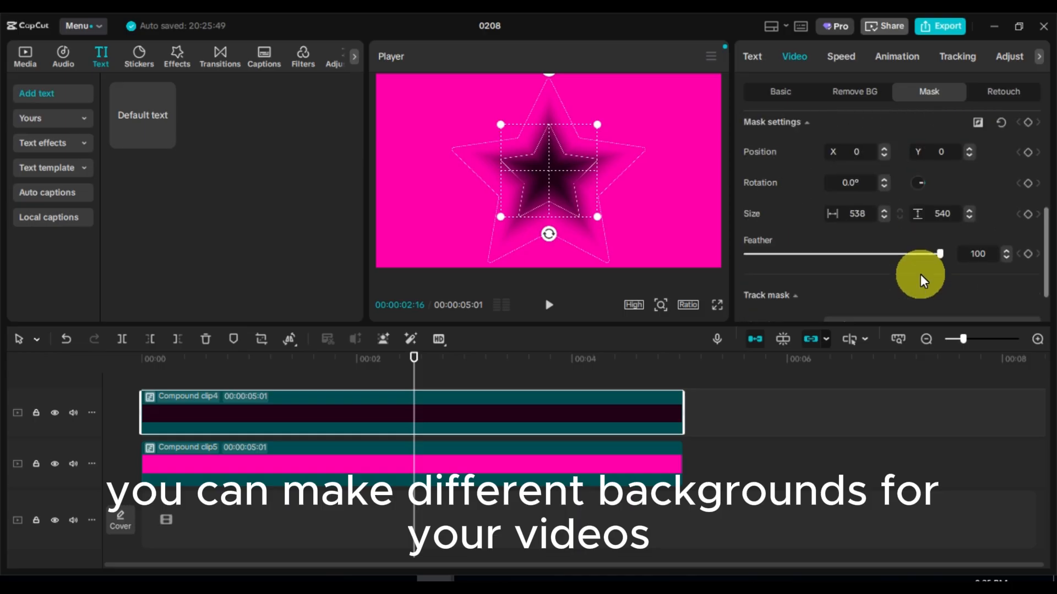
# Step: Switch the dark pink compound clip's mask to a heart shape and strongly feather its edges
pyautogui.scroll(5, 917, 281)
pyautogui.click(770, 269)
pyautogui.moveTo(531, 108); pyautogui.dragTo(570, 12)
pyautogui.click(368, 363)
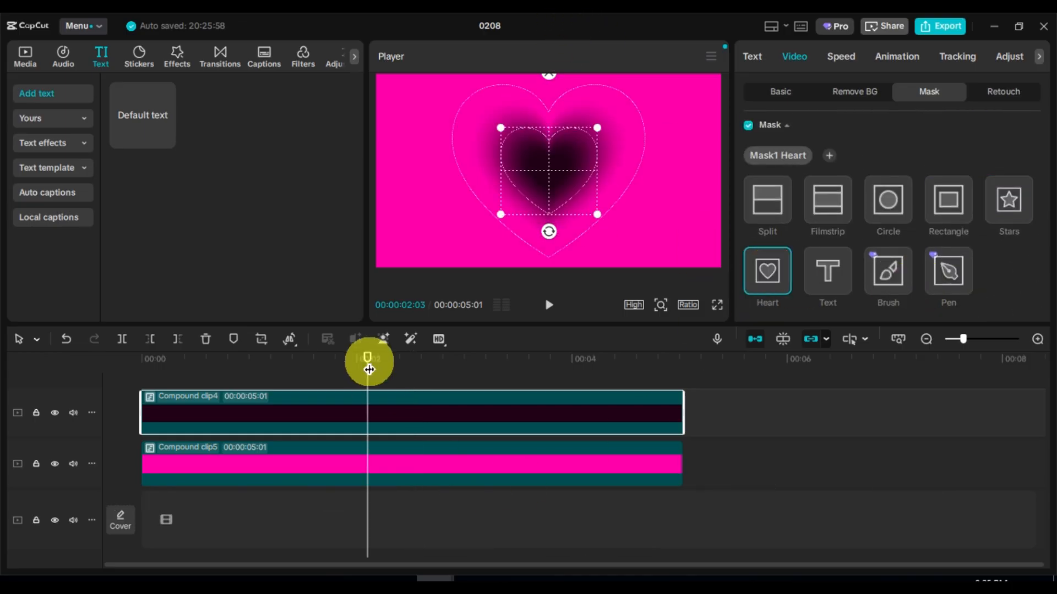
# Step: Combine the masked dark pink clip and the bright pink clip into a single compound clip
pyautogui.click(423, 463)
pyautogui.click(321, 365)
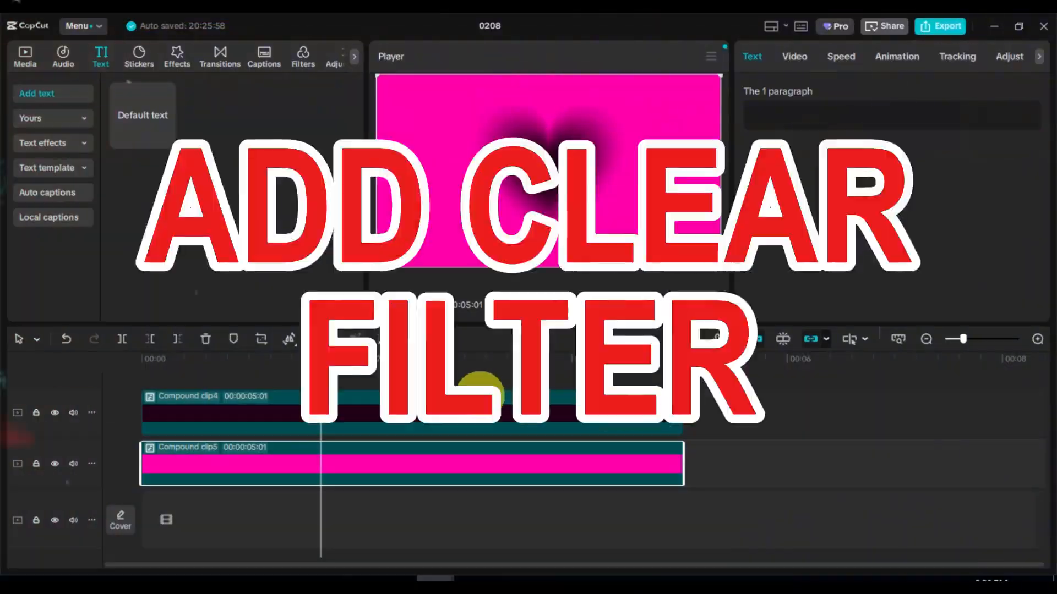
pyautogui.click(467, 410)
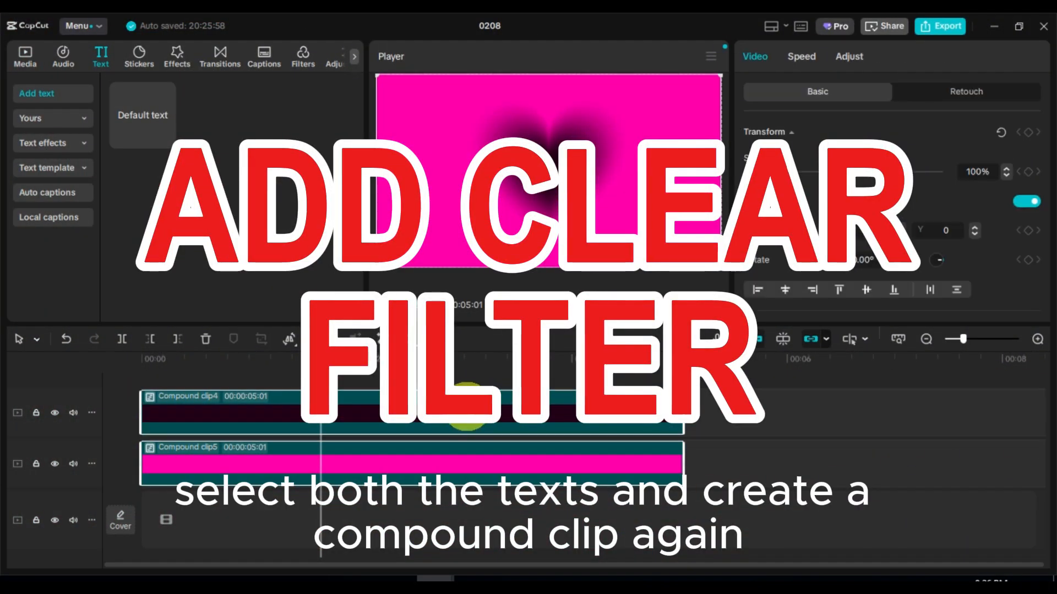
pyautogui.keyDown('ctrl'); pyautogui.click(437, 470); pyautogui.keyUp('ctrl')
pyautogui.rightClick(437, 470)
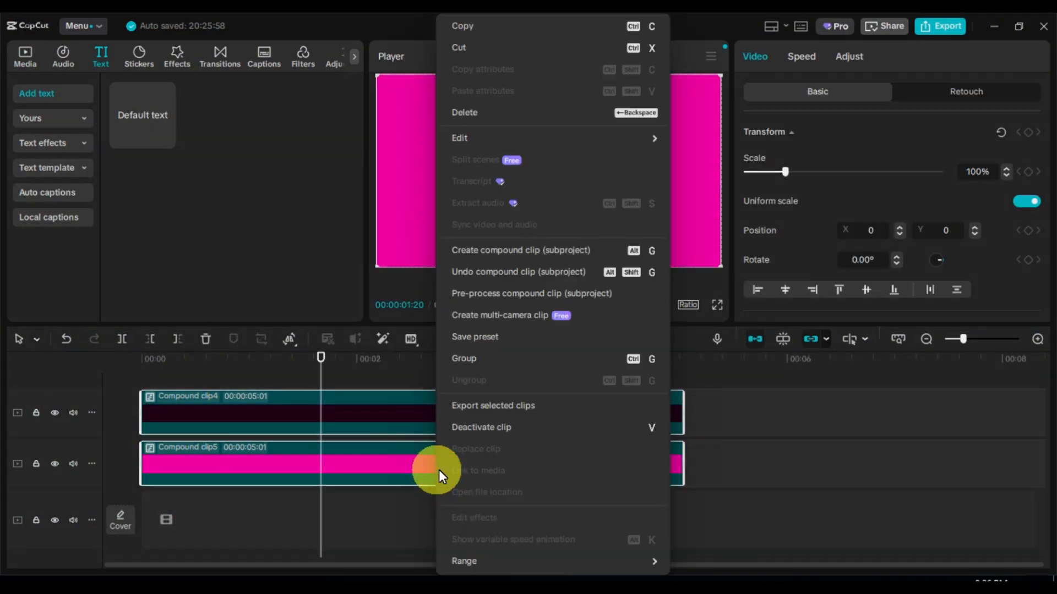
pyautogui.click(528, 255)
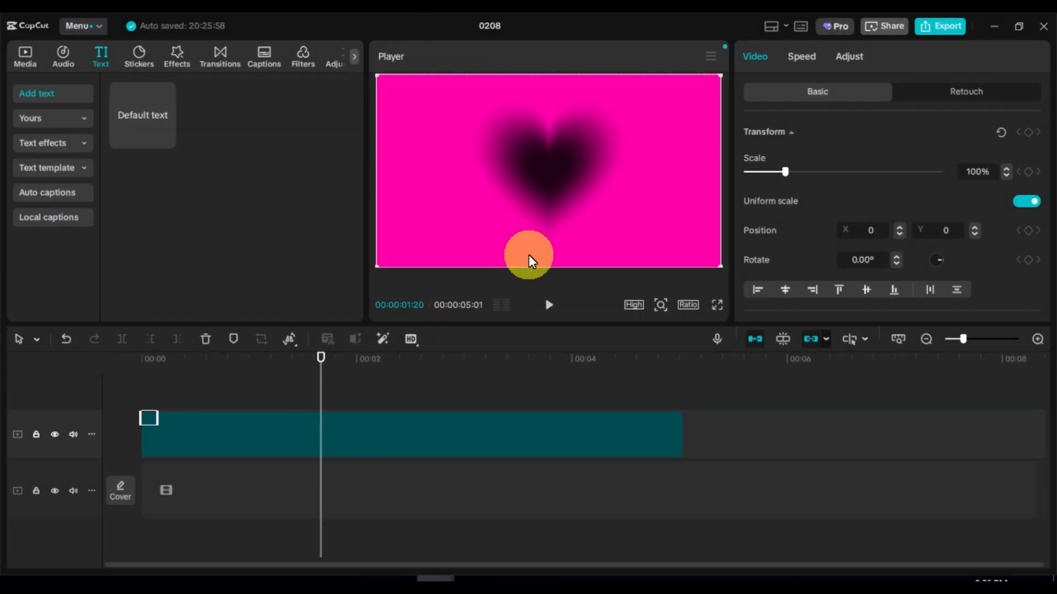
# Step: Search the filters for "clear", apply the Clear II filter to the heart compound clip, and preview it from the start
pyautogui.click(147, 359)
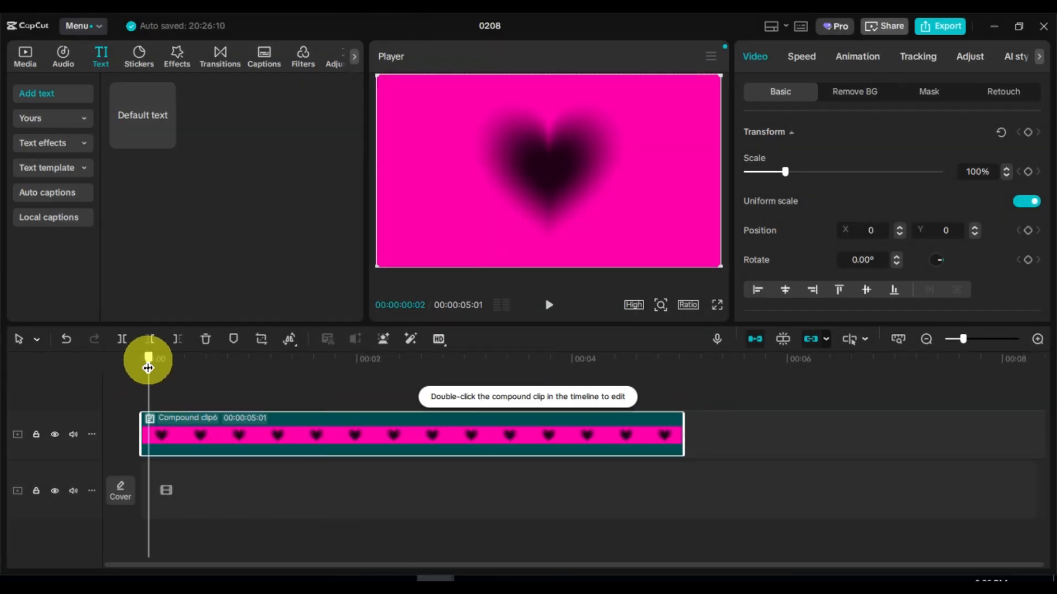
pyautogui.click(296, 53)
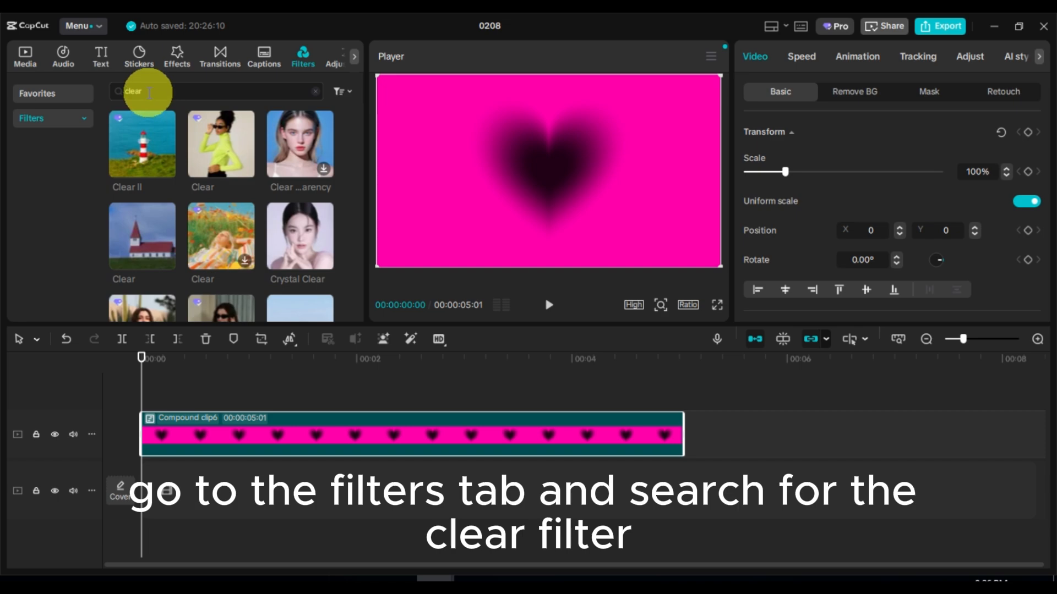
pyautogui.moveTo(169, 162)
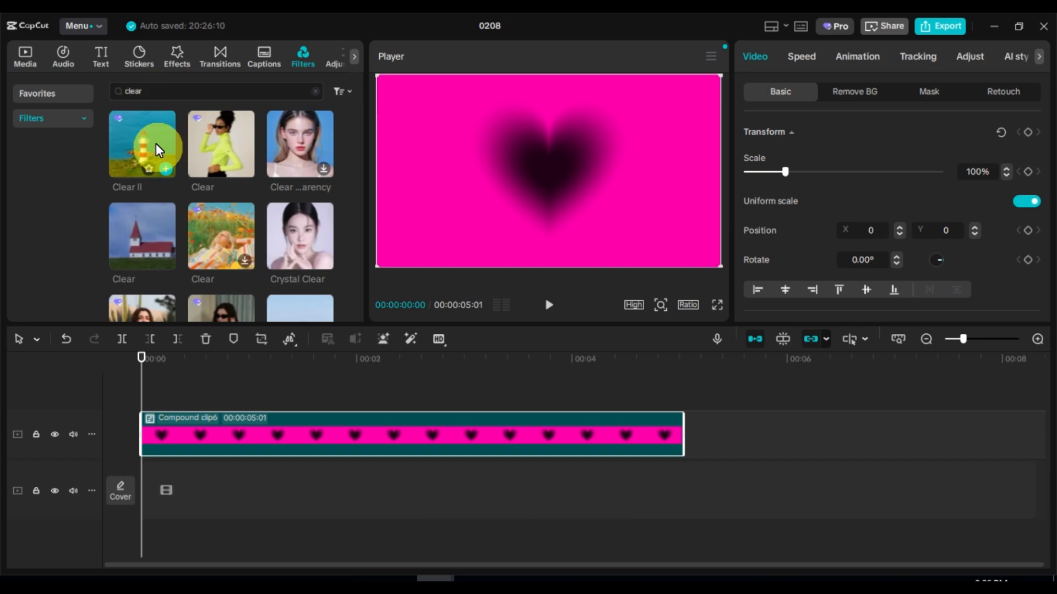
pyautogui.moveTo(156, 146); pyautogui.dragTo(199, 428)
pyautogui.press('space')
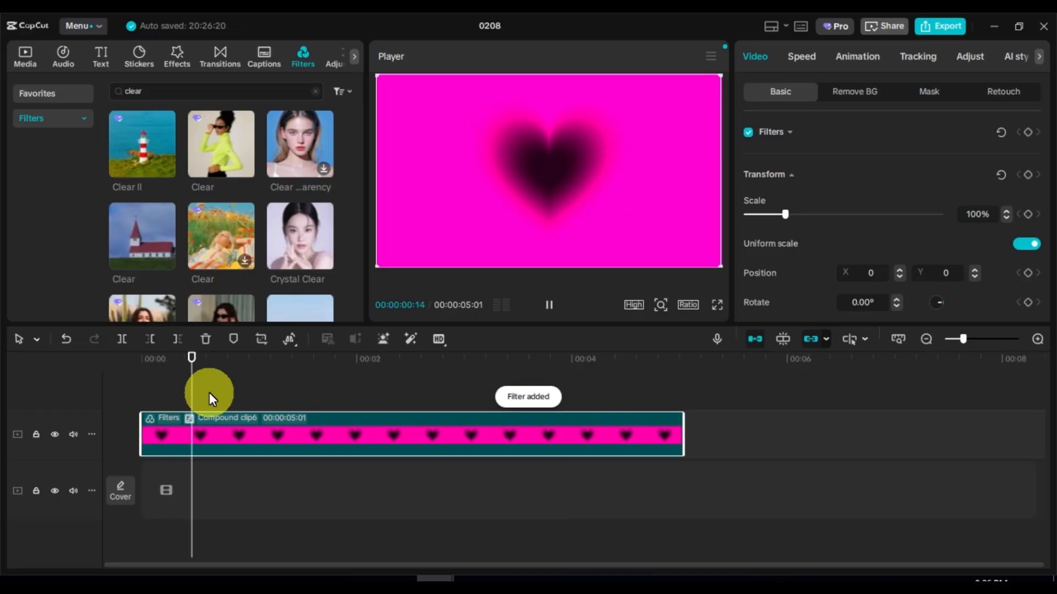
pyautogui.press('space')
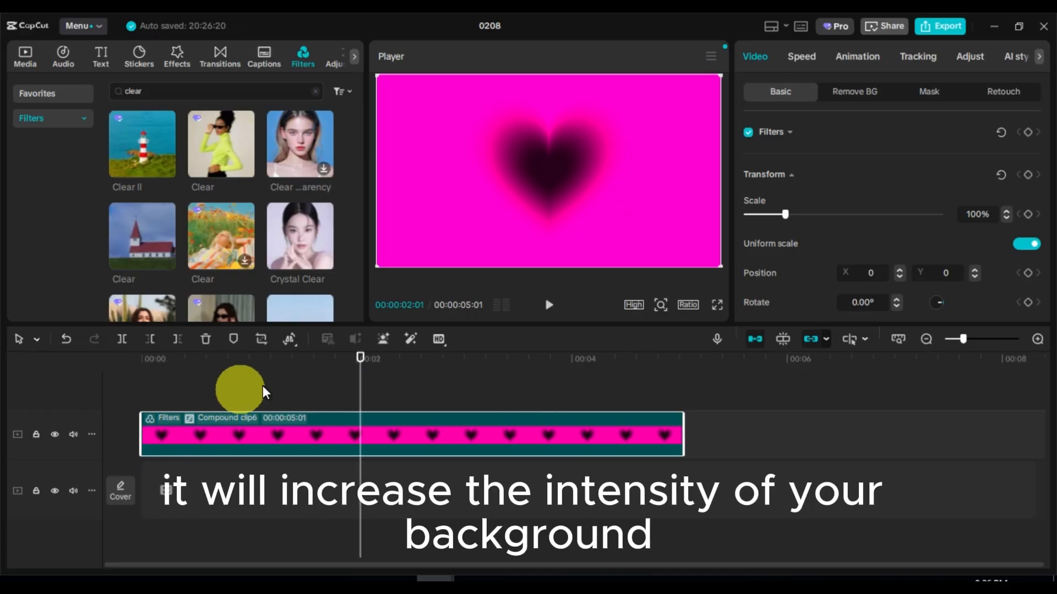
pyautogui.click(238, 376)
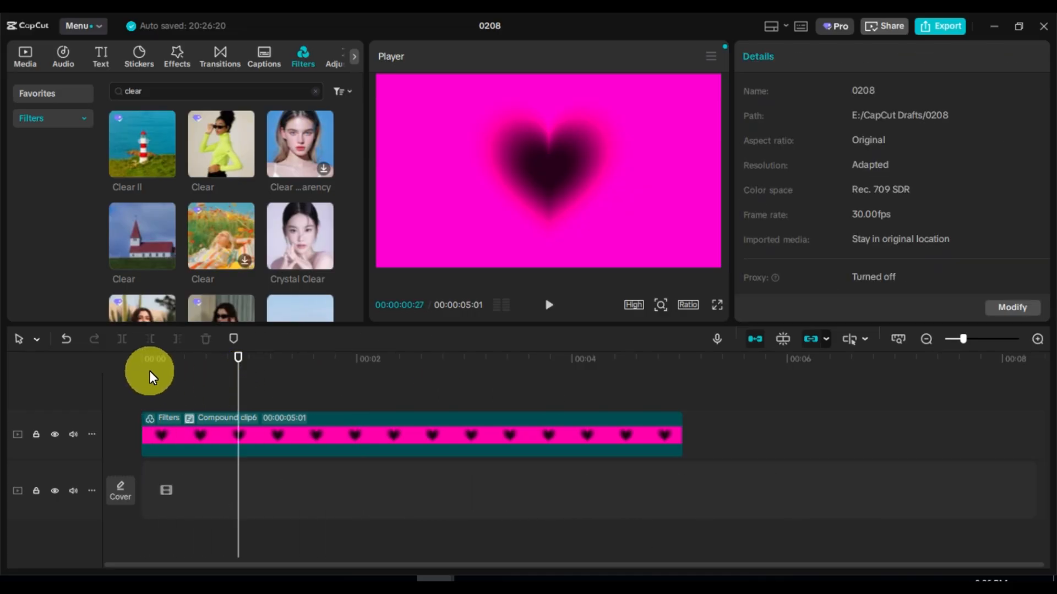
pyautogui.moveTo(149, 371); pyautogui.dragTo(137, 358)
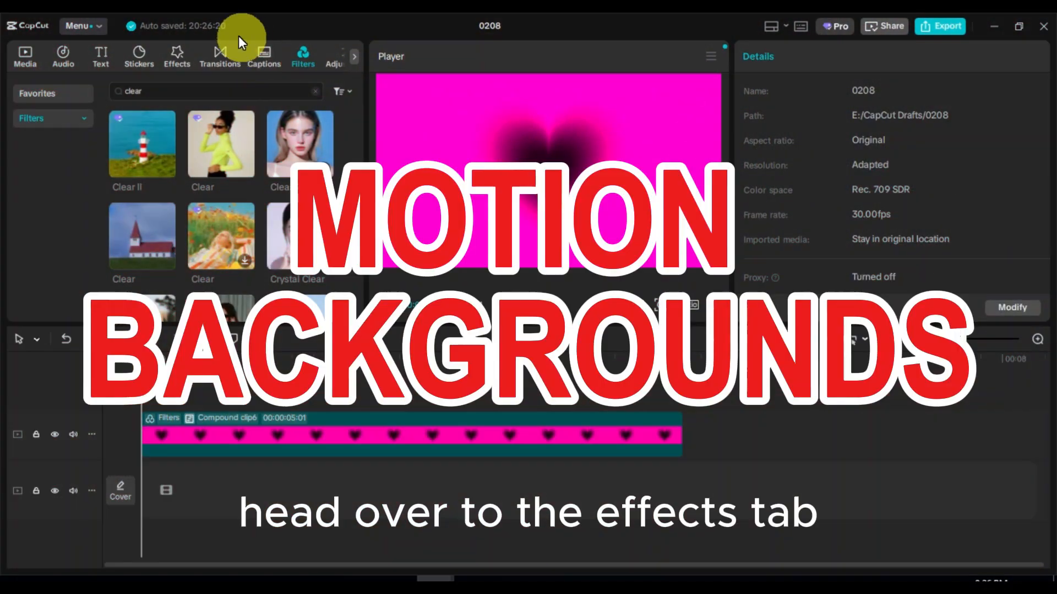
# Step: Find the Play Pendulum video effect, place it above the heart compound clip, and stretch it to cover the clip's full length
pyautogui.click(183, 49)
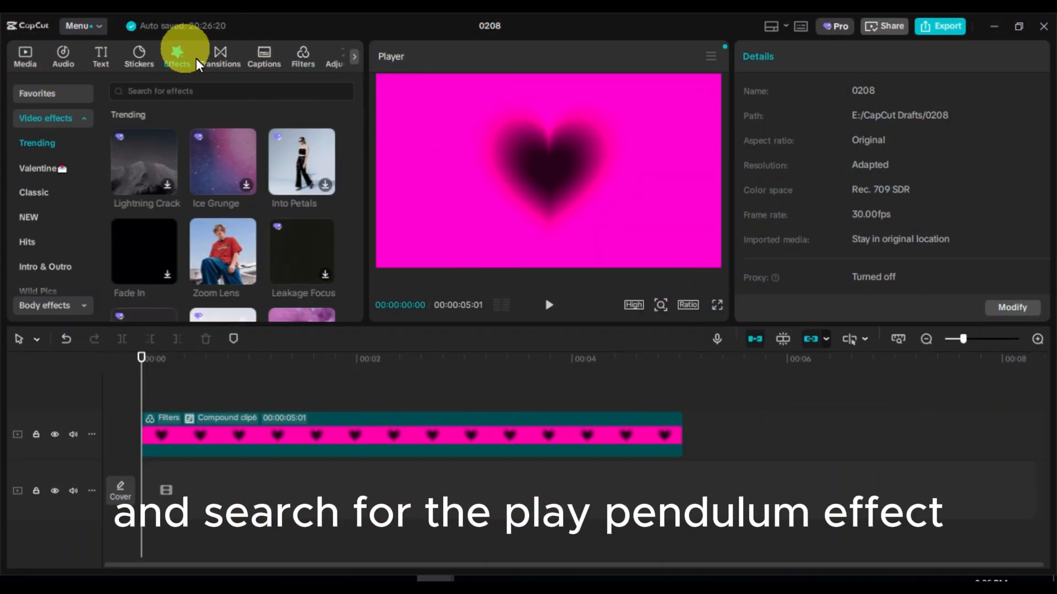
pyautogui.click(229, 92)
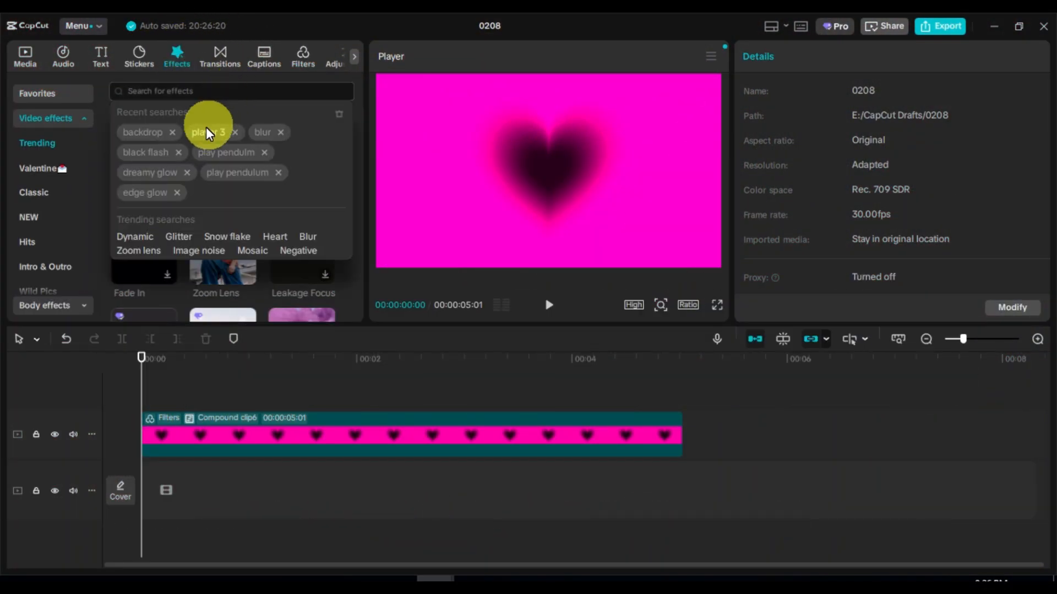
pyautogui.click(230, 154)
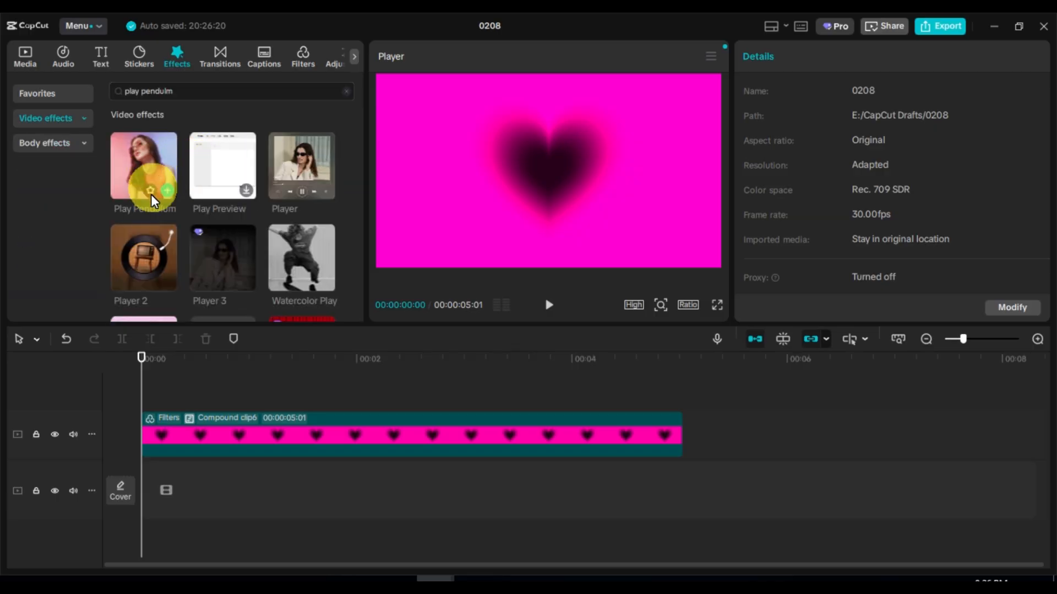
pyautogui.moveTo(152, 170); pyautogui.dragTo(144, 395)
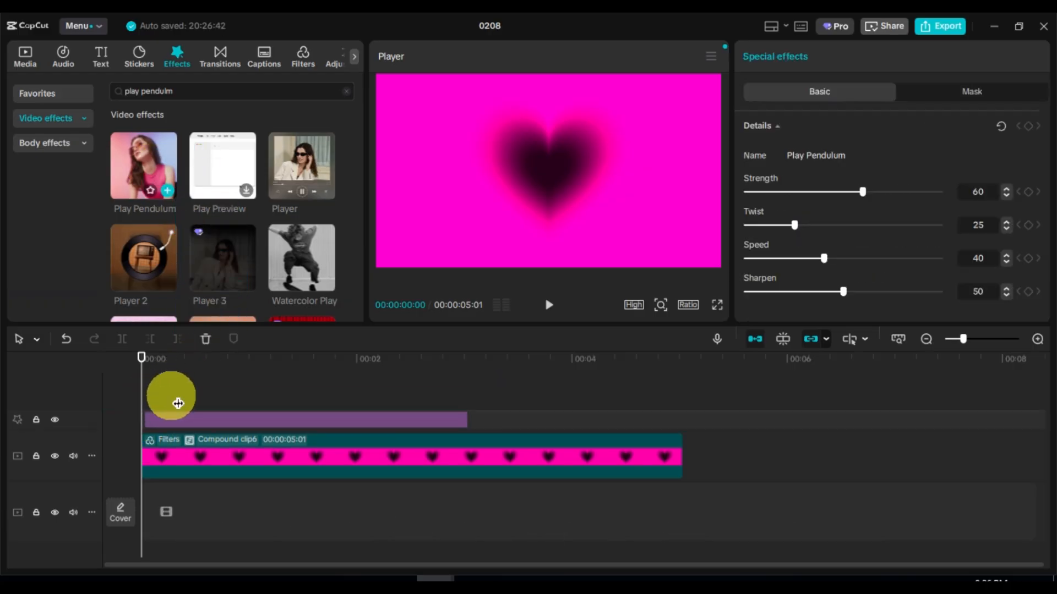
pyautogui.moveTo(466, 415); pyautogui.dragTo(681, 436)
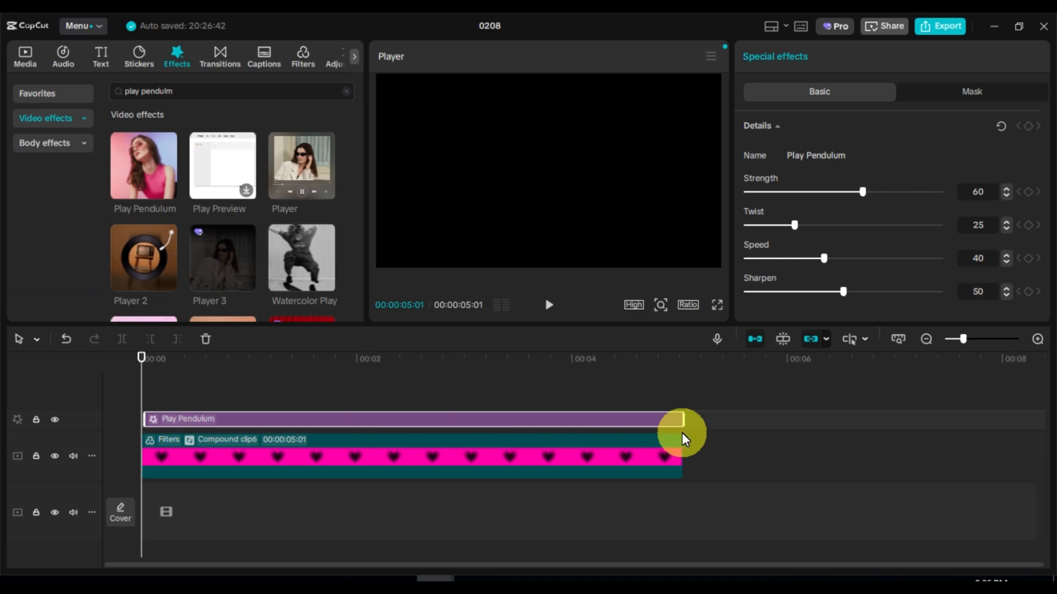
pyautogui.moveTo(147, 425); pyautogui.dragTo(138, 422)
pyautogui.press('space')
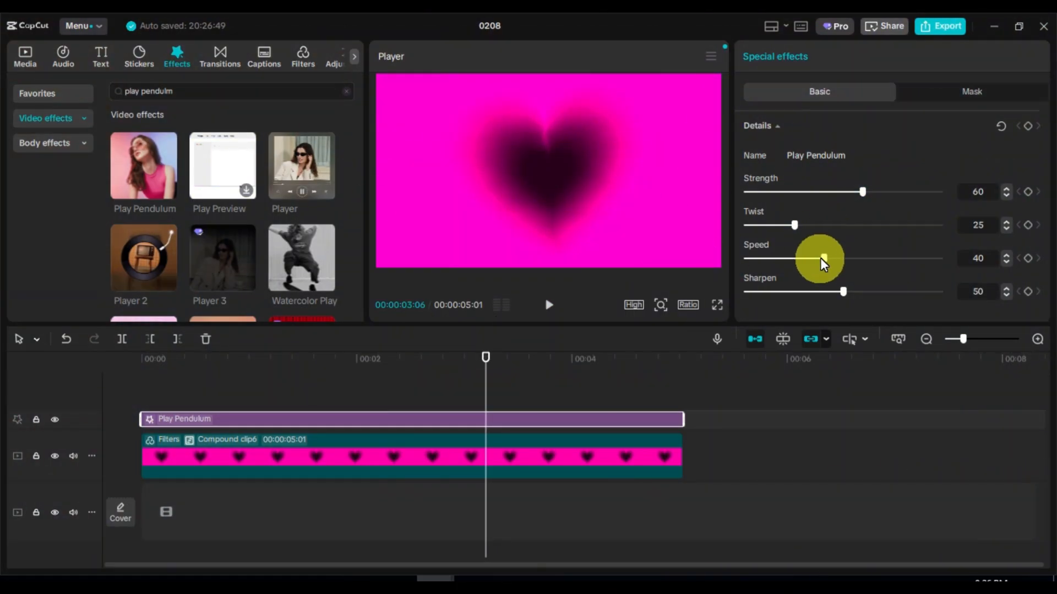
# Step: Set the Play Pendulum effect's Speed to 69 and Sharpen to 31, and preview the motion from near the start
pyautogui.moveTo(820, 259); pyautogui.dragTo(879, 259)
pyautogui.click(227, 376)
pyautogui.moveTo(226, 376); pyautogui.dragTo(177, 376)
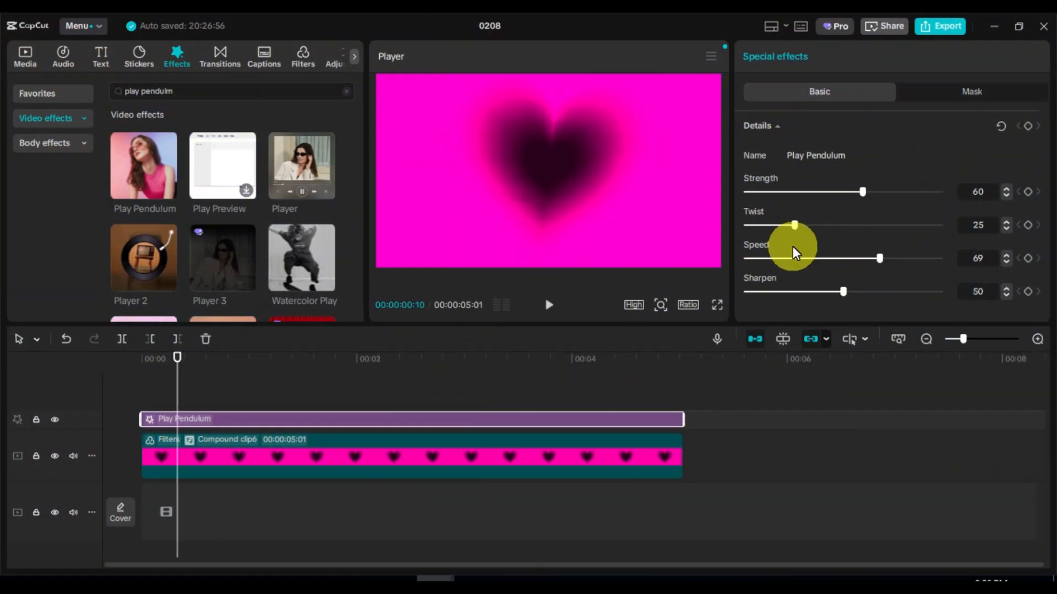
pyautogui.moveTo(848, 299); pyautogui.dragTo(806, 299)
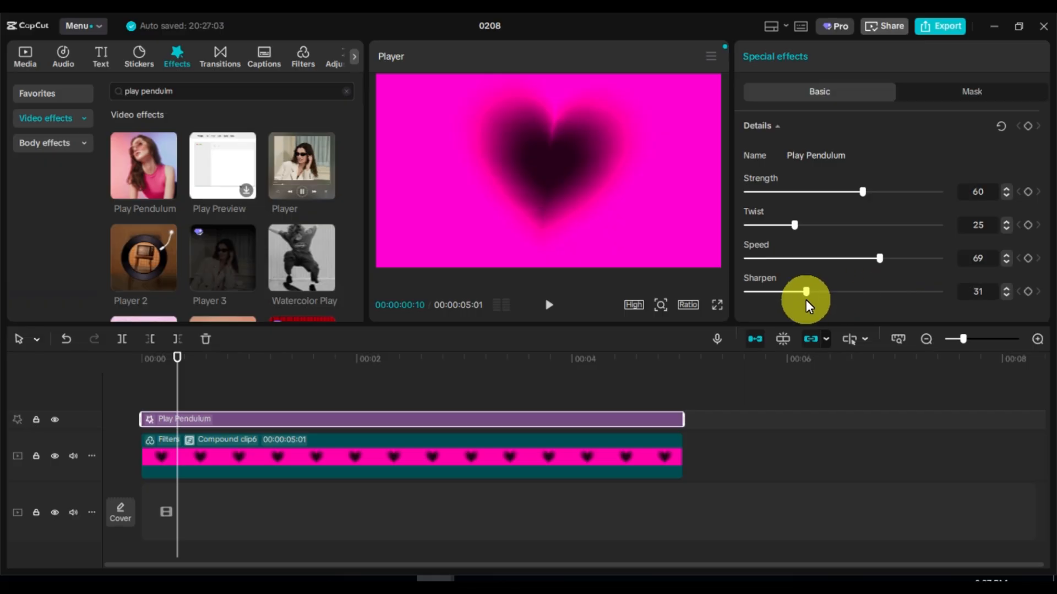
pyautogui.press('space')
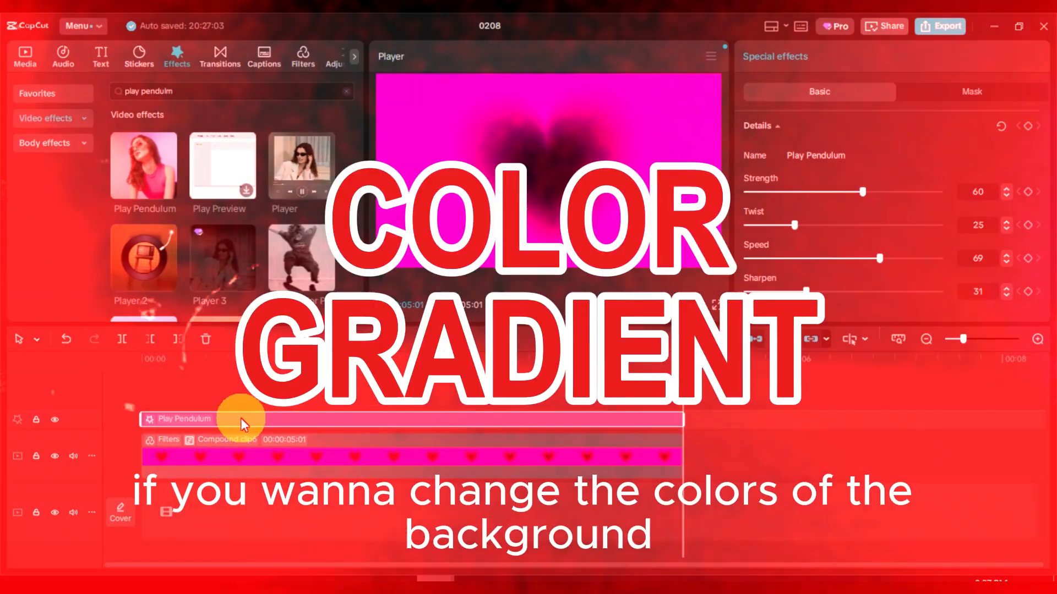
# Step: Delete the Play Pendulum effect from the timeline and return the playhead to the early part of the heart clip
pyautogui.press('Delete')
pyautogui.moveTo(270, 364); pyautogui.dragTo(194, 368)
# Step: Set the heart compound clip's basic color adjustments to Temp 39, Tint -22 and Saturation 15
pyautogui.click(262, 424)
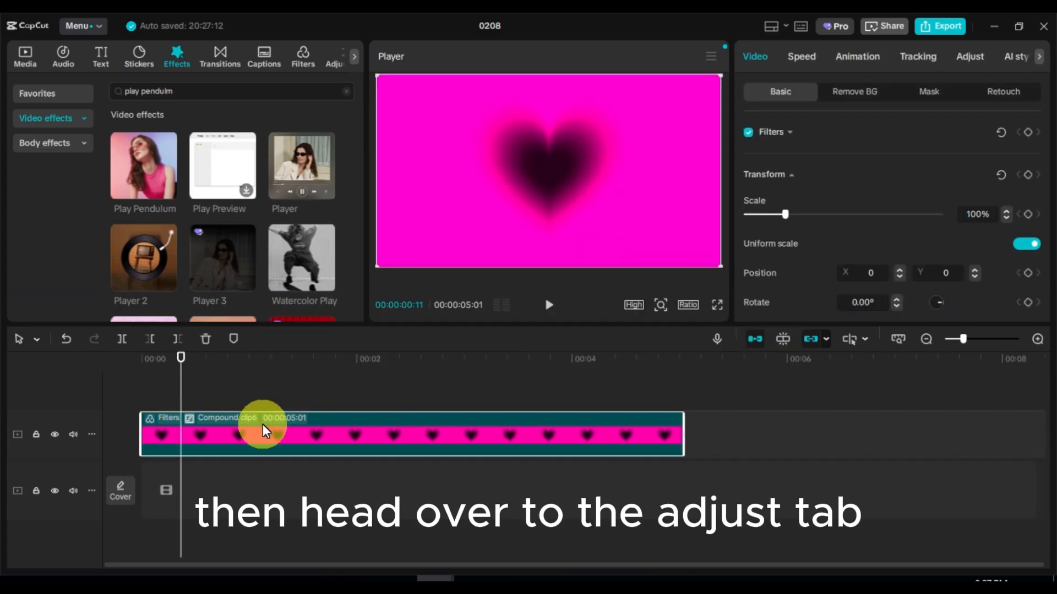
pyautogui.click(962, 58)
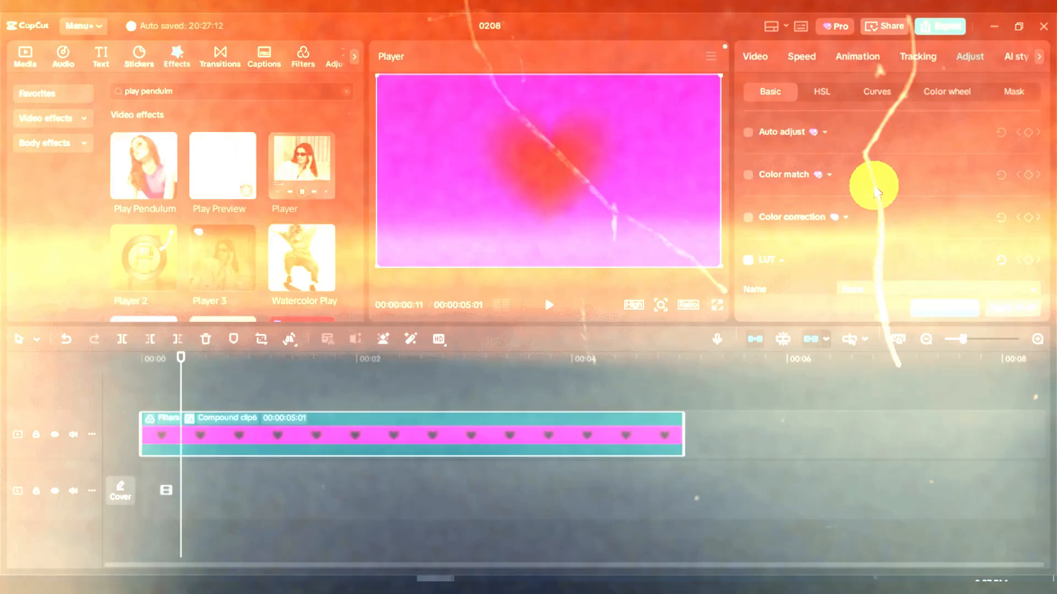
pyautogui.scroll(-5, 875, 186)
pyautogui.moveTo(843, 193); pyautogui.dragTo(917, 194)
pyautogui.moveTo(844, 227); pyautogui.dragTo(798, 226)
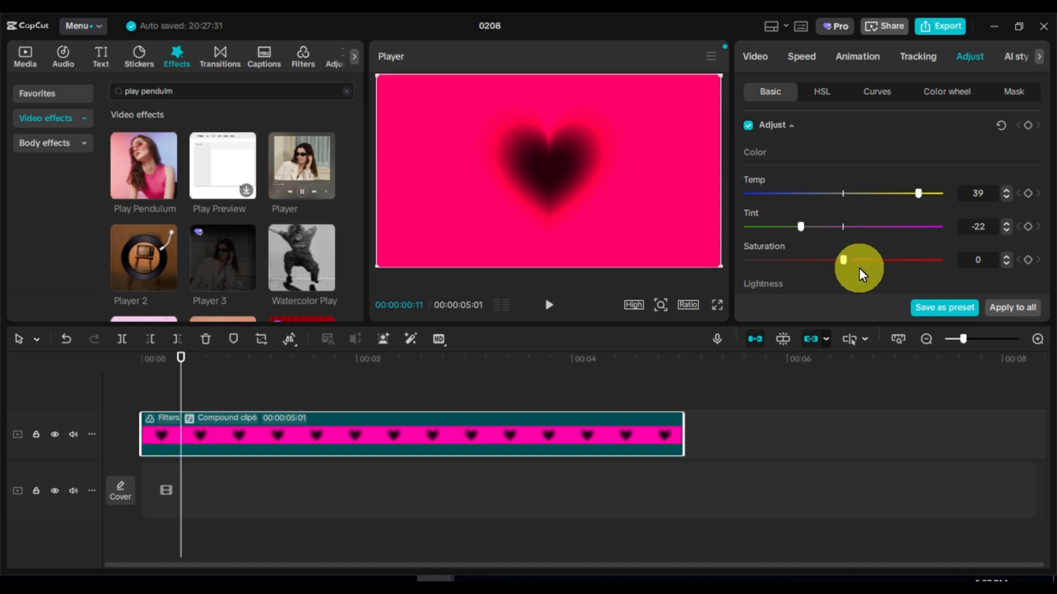
pyautogui.moveTo(842, 260); pyautogui.dragTo(870, 258)
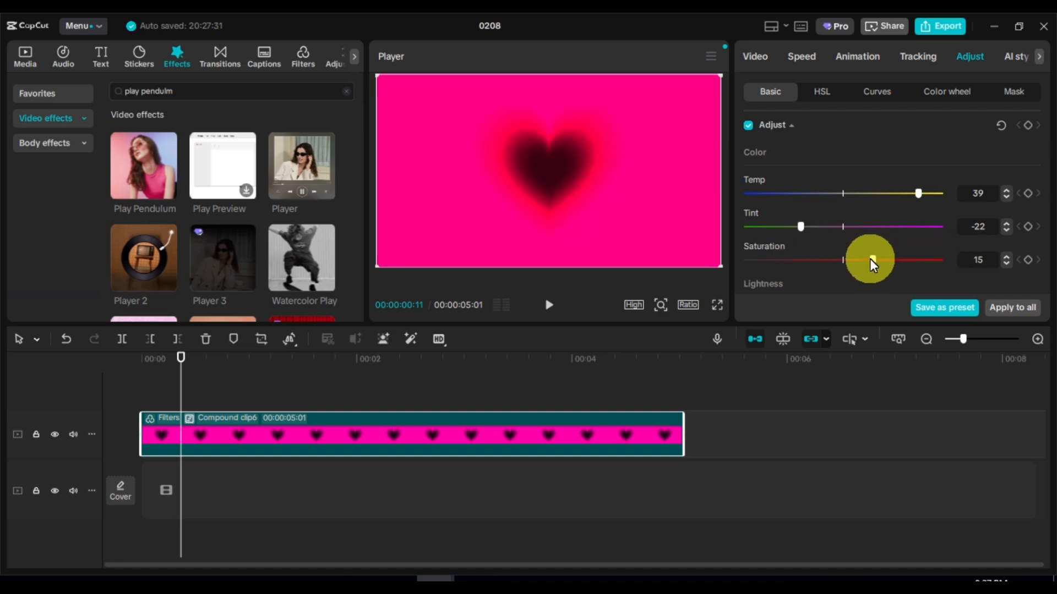
# Step: Raise a lightness setting of the heart compound clip moderately and darken its corners with a slight vignette
pyautogui.scroll(-2, 869, 220)
pyautogui.moveTo(843, 216); pyautogui.dragTo(877, 214)
pyautogui.scroll(-2, 833, 214)
pyautogui.scroll(-6, 877, 213)
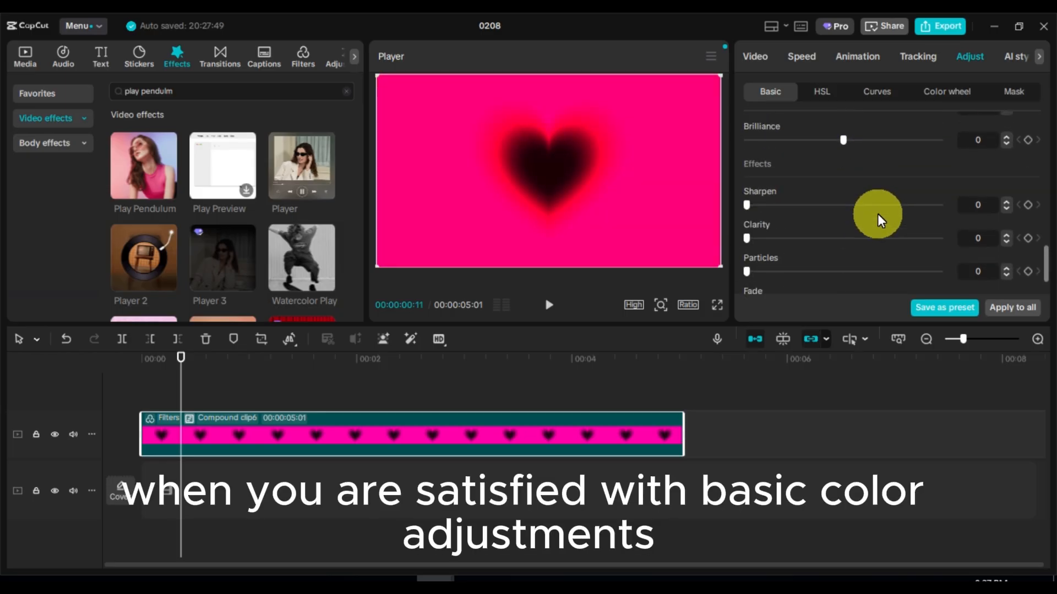
pyautogui.moveTo(844, 280); pyautogui.dragTo(858, 281)
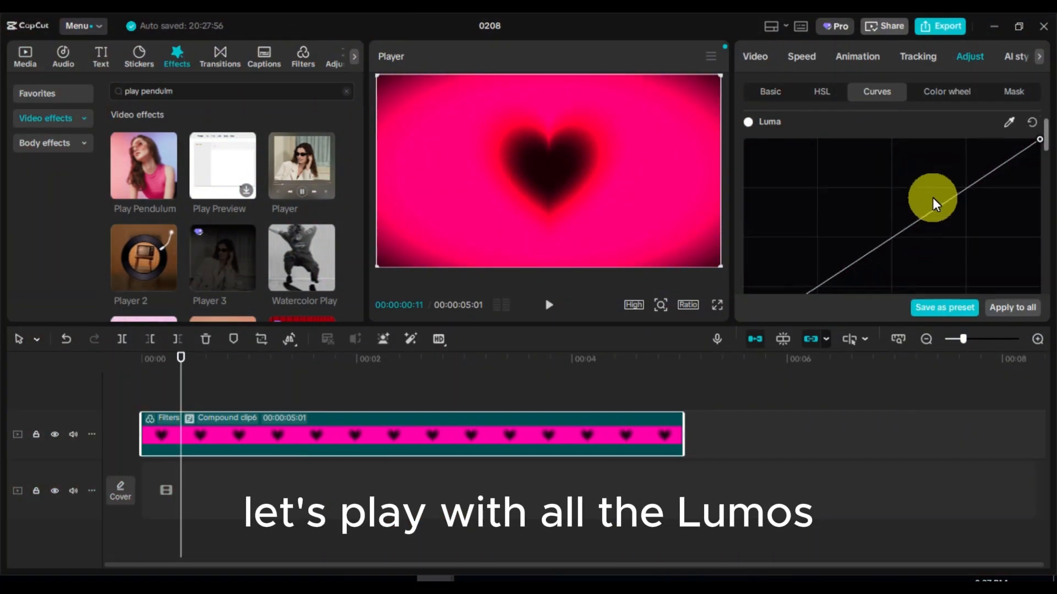
# Step: Reshape the heart clip's luma curve, pull its red and blue curves down, and bend its green curve upward
pyautogui.moveTo(932, 197); pyautogui.dragTo(963, 193)
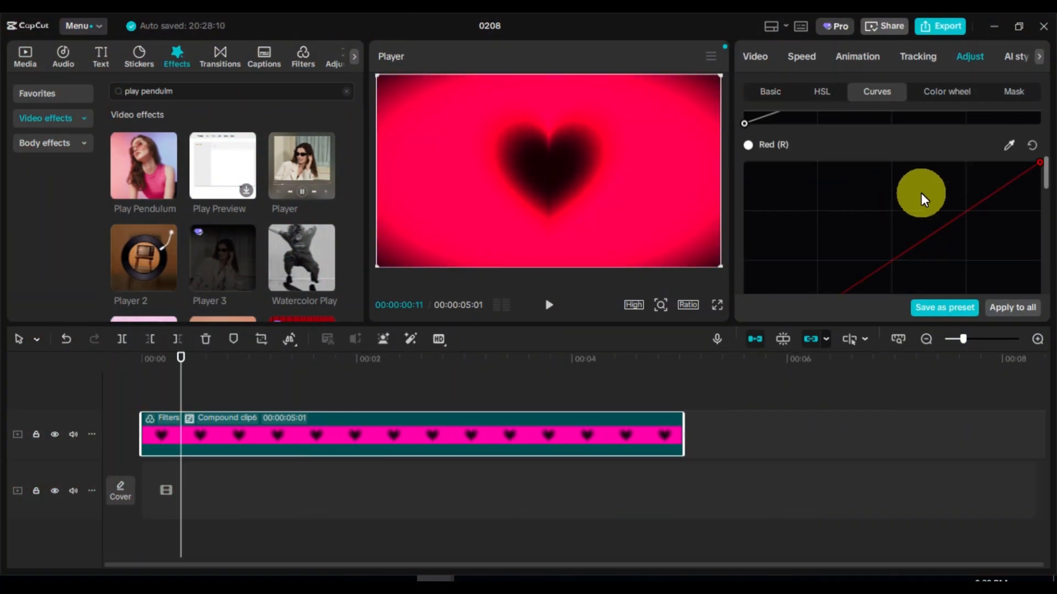
pyautogui.moveTo(920, 188); pyautogui.dragTo(944, 260)
pyautogui.scroll(-3, 903, 225)
pyautogui.moveTo(903, 224); pyautogui.dragTo(825, 203)
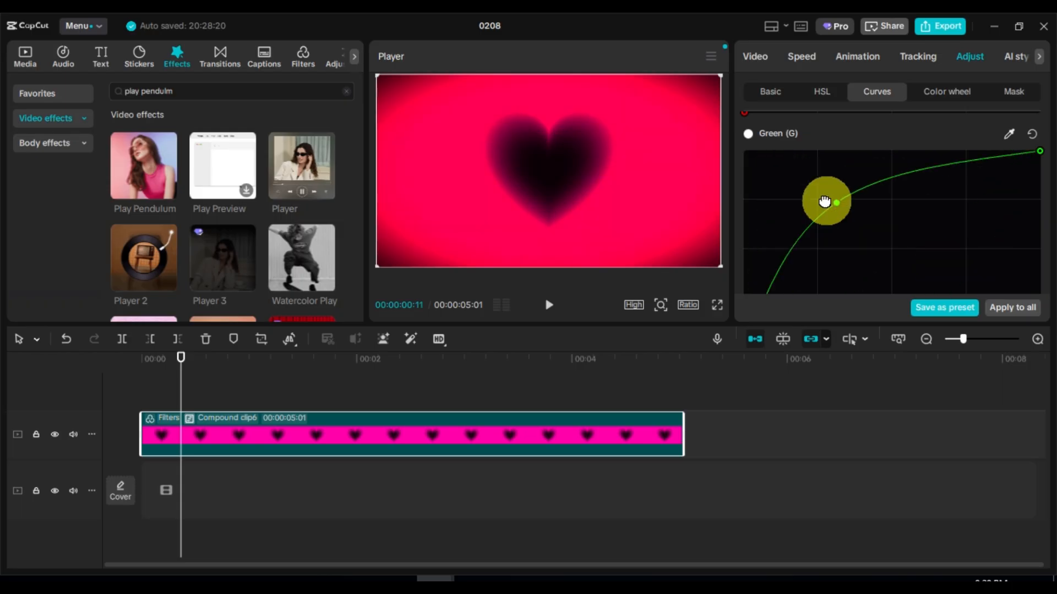
pyautogui.scroll(-5, 906, 222)
pyautogui.moveTo(900, 237); pyautogui.dragTo(926, 259)
pyautogui.scroll(-3, 890, 229)
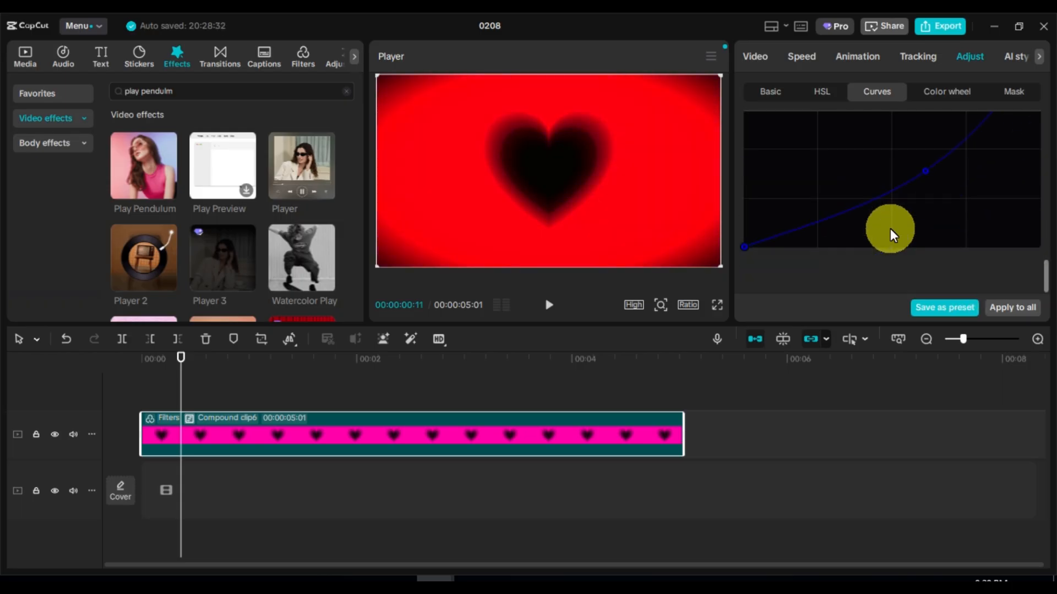
# Step: Play the recolored heart background and check its pre-processing progress
pyautogui.press('space')
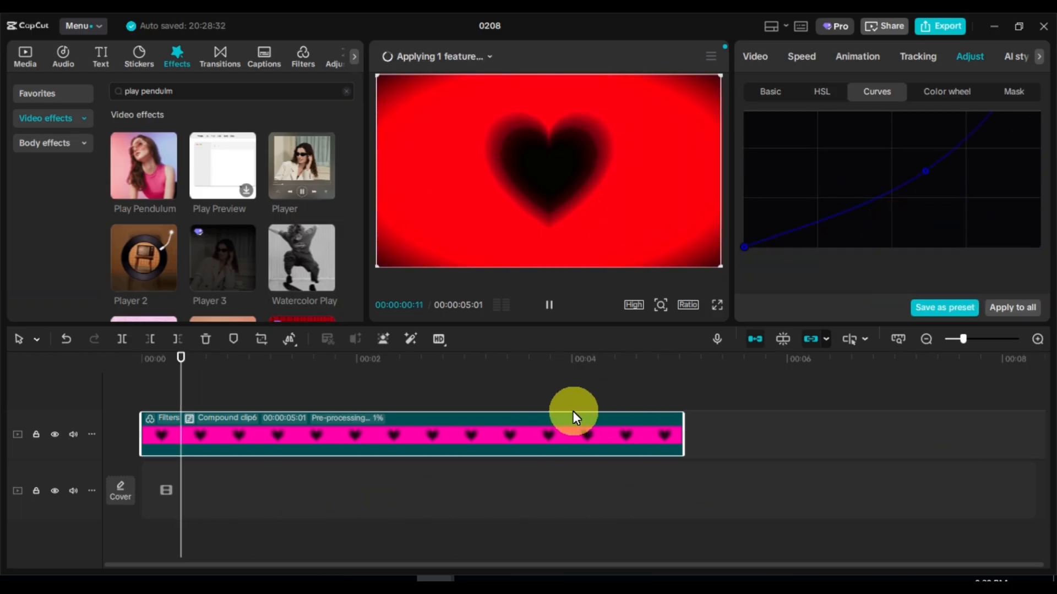
pyautogui.click(484, 57)
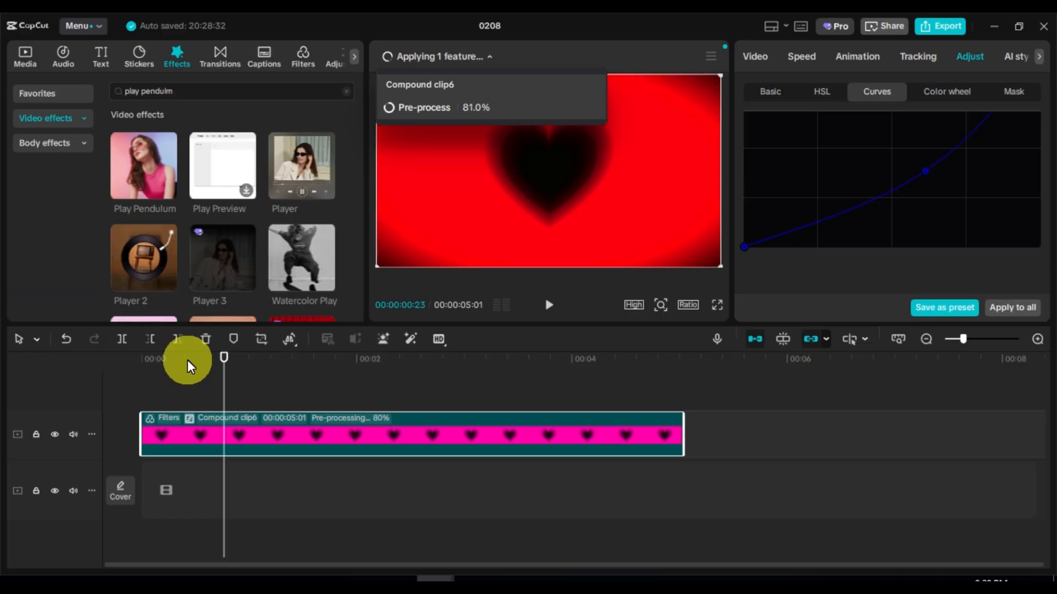
pyautogui.click(251, 365)
pyautogui.press('space')
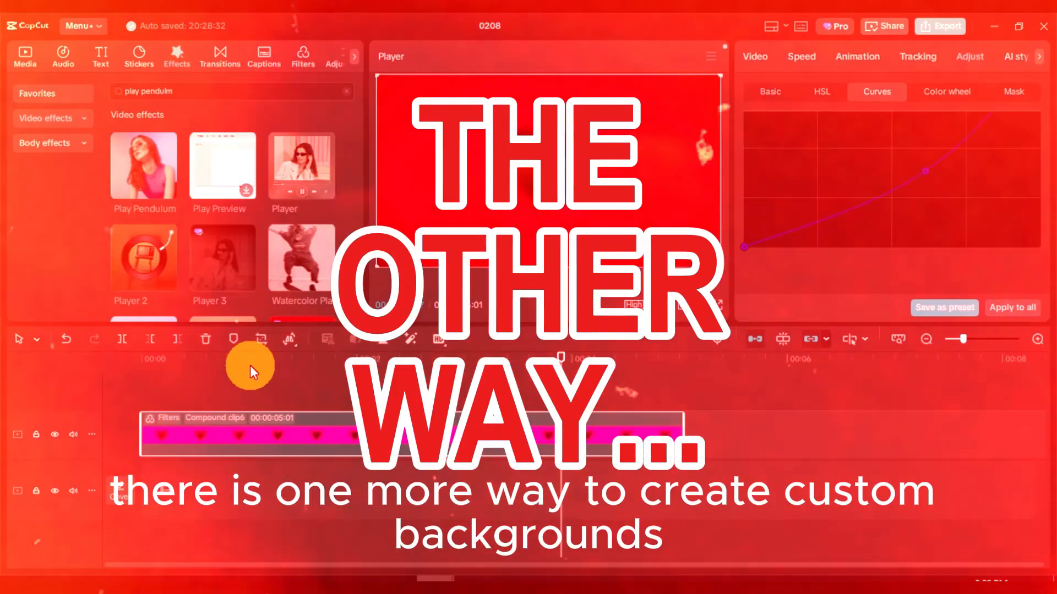
# Step: Stop playback and delete the heart compound clip to empty the timeline
pyautogui.press('space')
pyautogui.click(231, 364)
pyautogui.press('Delete')
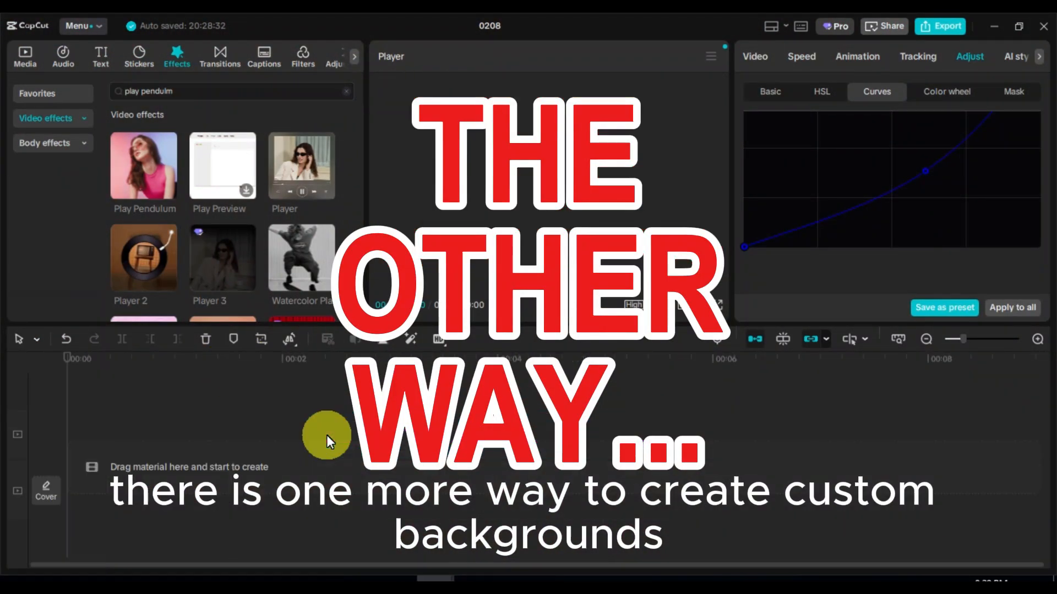
# Step: Search the stock media library for "yt backgrounds"
pyautogui.click(25, 54)
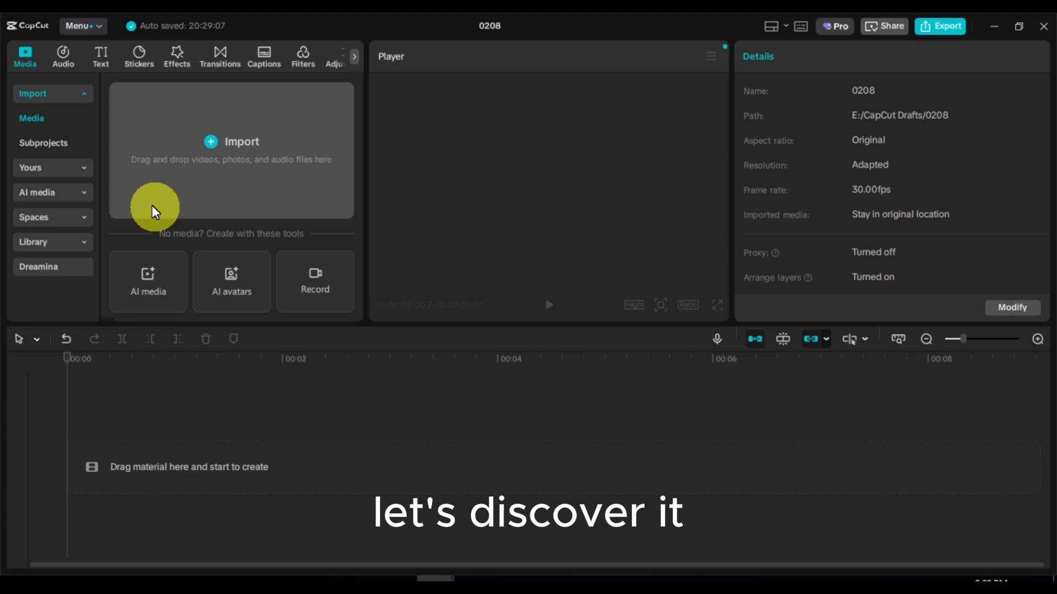
pyautogui.click(58, 240)
pyautogui.click(175, 93)
pyautogui.write('yt ')
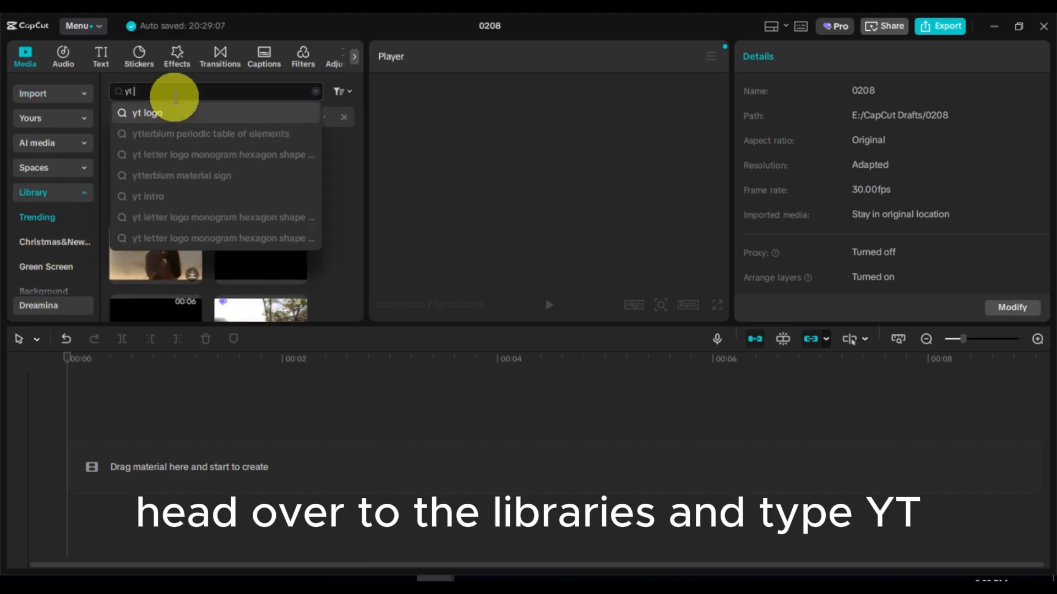
pyautogui.write('backgrounds')
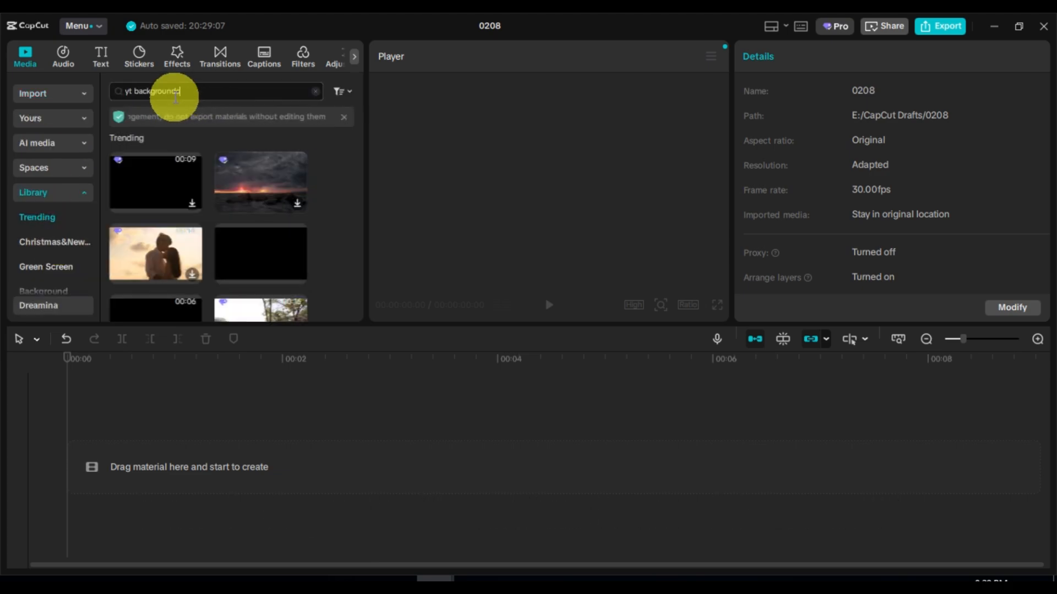
pyautogui.press('Return')
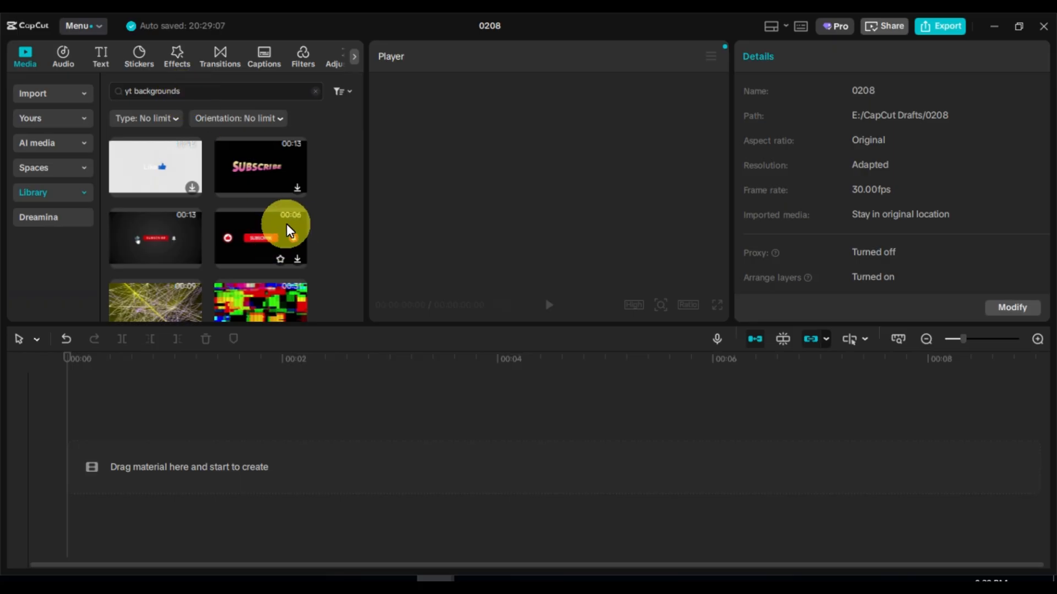
# Step: Preview the 5-second dark stock video with green shapes and add it to the timeline
pyautogui.scroll(-5, 286, 224)
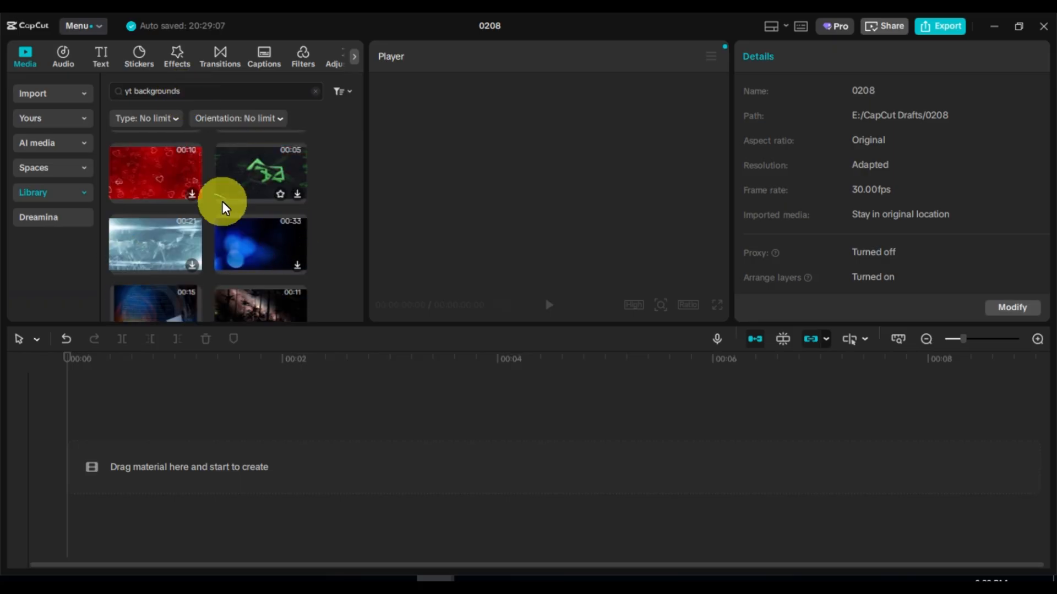
pyautogui.click(291, 171)
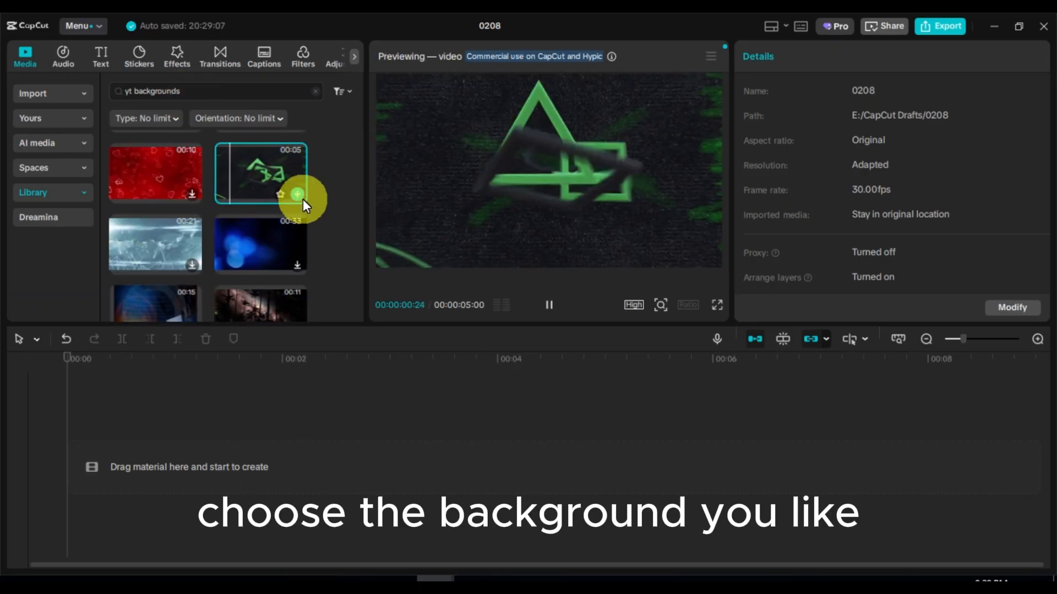
pyautogui.click(299, 192)
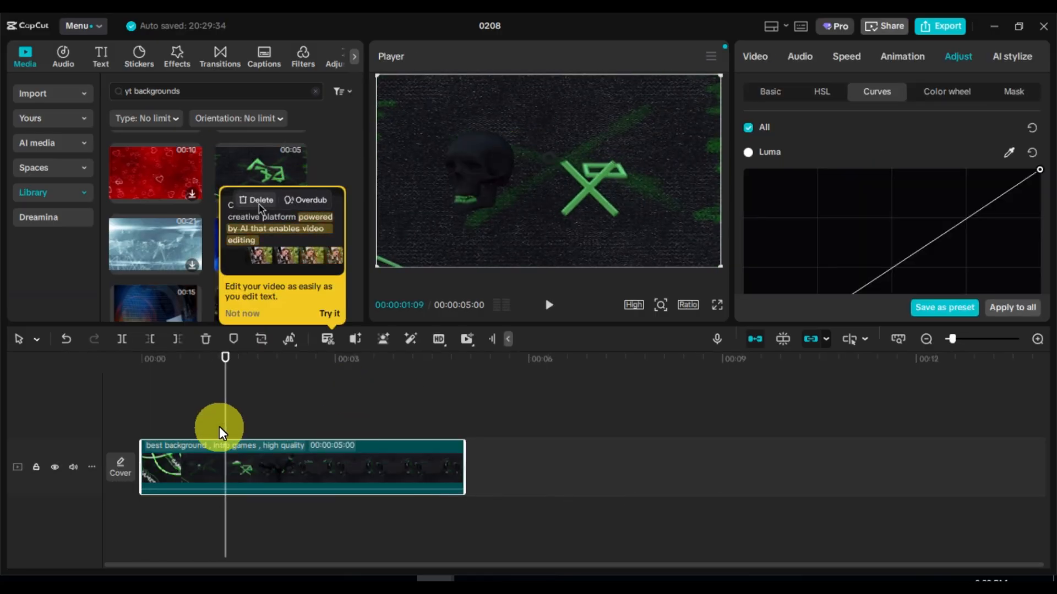
# Step: Create a freeze frame of the background video at 00:00:01:09
pyautogui.click(292, 339)
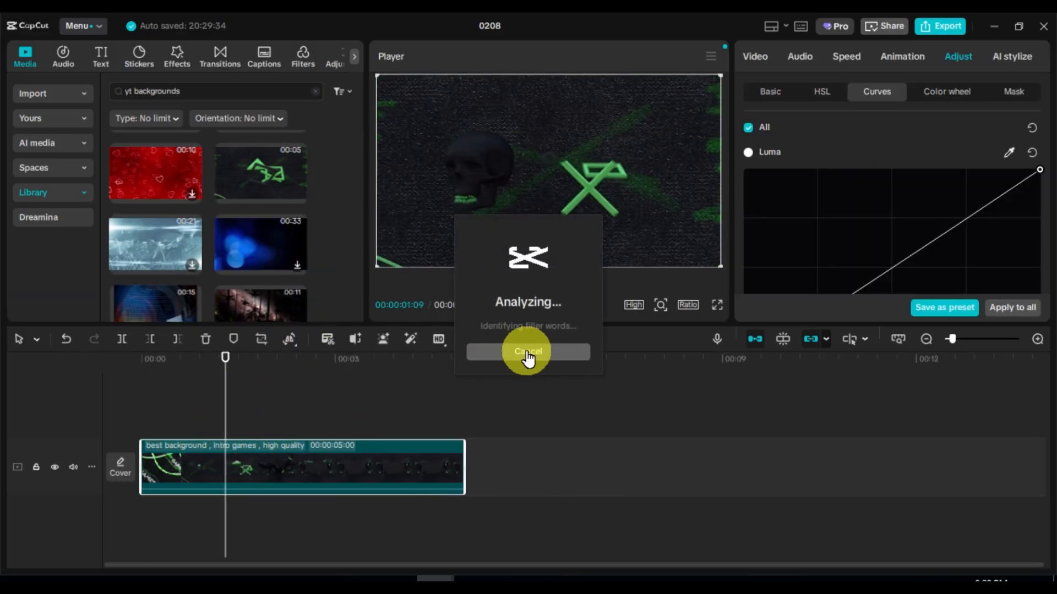
pyautogui.click(519, 351)
pyautogui.click(289, 339)
pyautogui.click(333, 369)
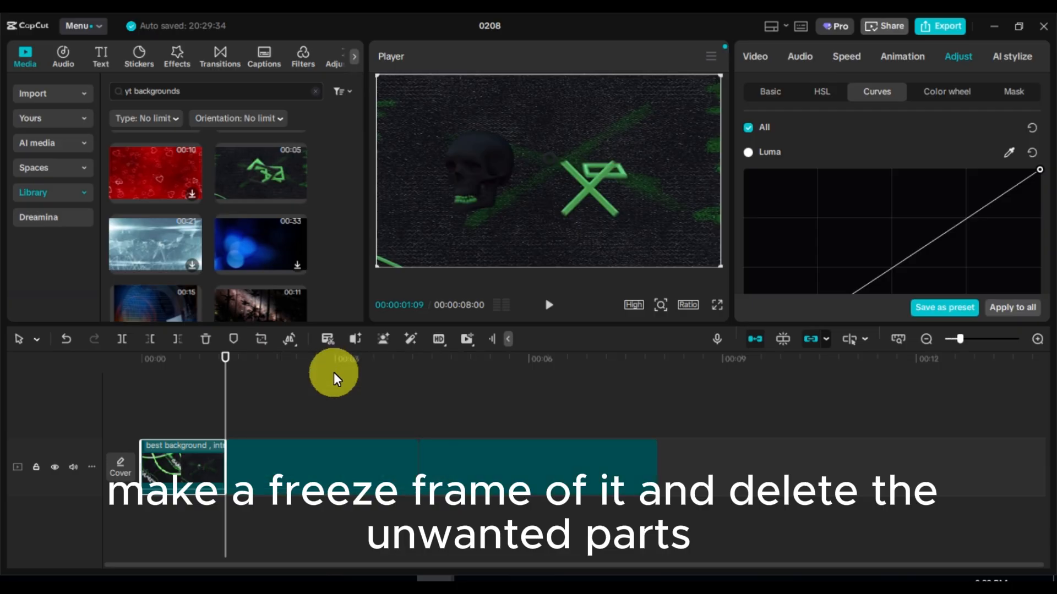
# Step: Delete the video parts after and before the freeze frame, keeping only the frozen clip
pyautogui.click(514, 466)
pyautogui.press('Delete')
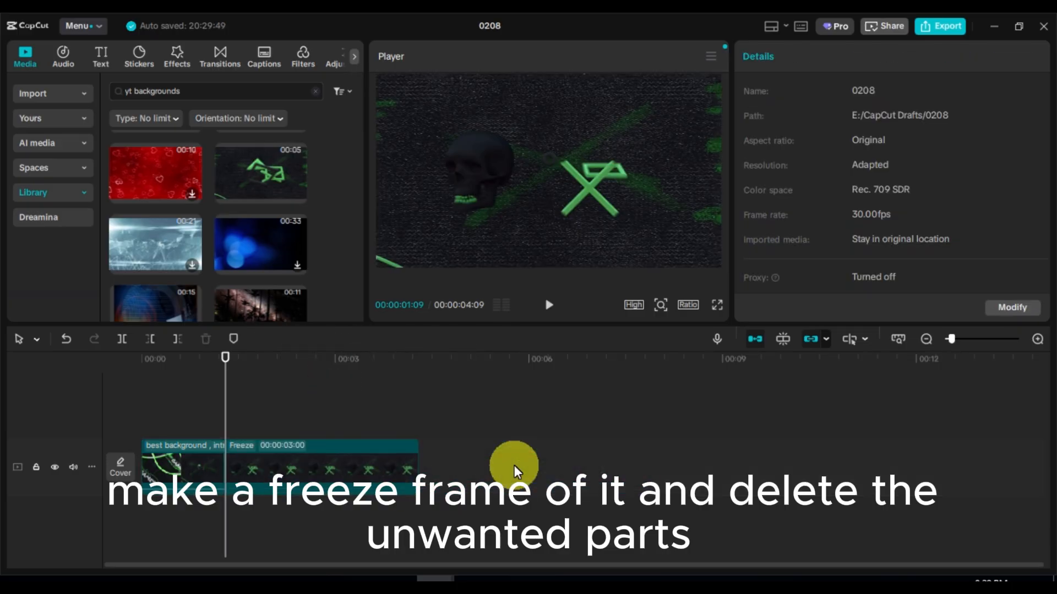
pyautogui.click(167, 460)
pyautogui.press('Delete')
# Step: Extend the freeze-frame clip to a duration of 5 seconds
pyautogui.click(185, 423)
pyautogui.click(269, 479)
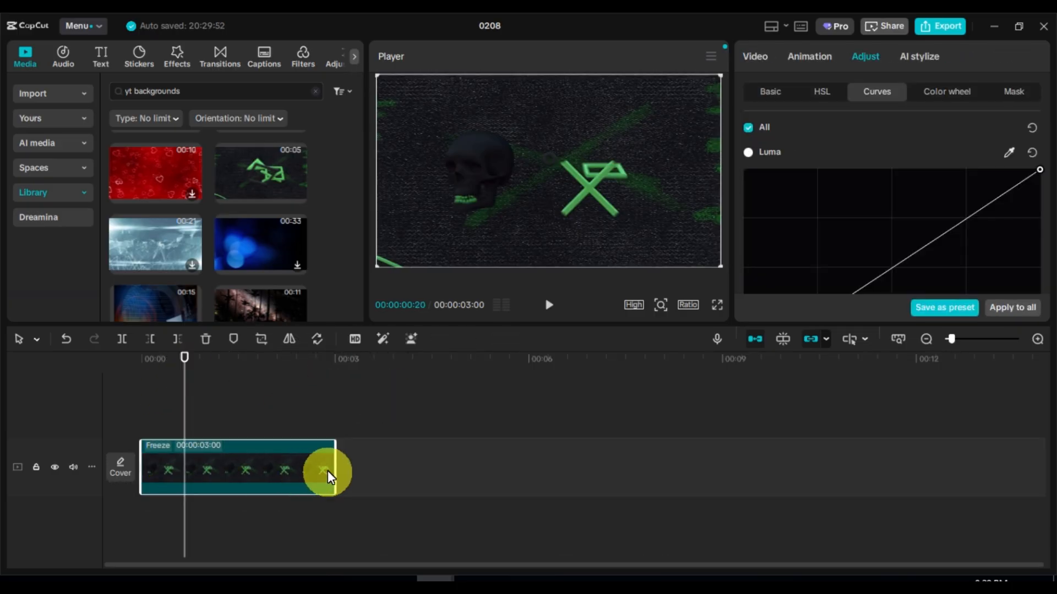
pyautogui.moveTo(334, 469); pyautogui.dragTo(461, 467)
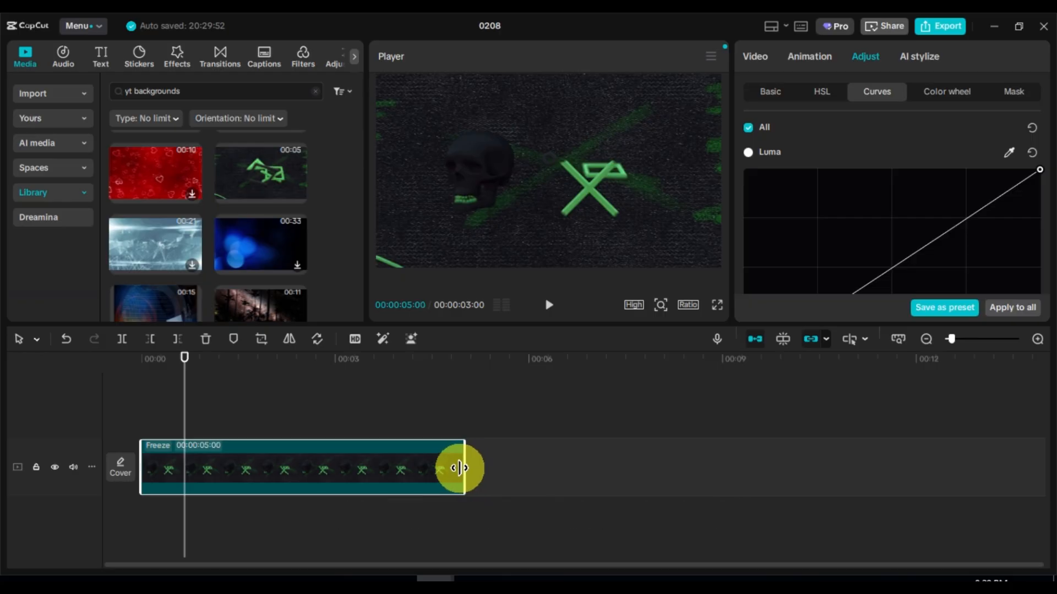
# Step: Recolor the freeze-frame clip with color curves, lowering the midpoints of the blue and green curves
pyautogui.scroll(-2, 893, 245)
pyautogui.moveTo(875, 220); pyautogui.dragTo(917, 217)
pyautogui.scroll(-3, 916, 223)
pyautogui.scroll(-3, 919, 216)
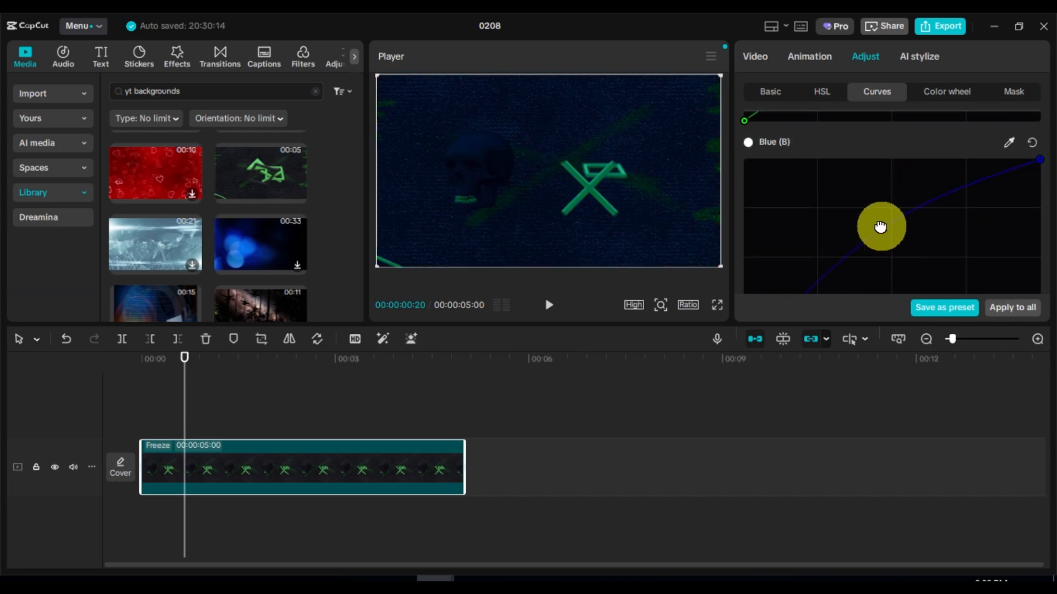
pyautogui.scroll(2, 913, 237)
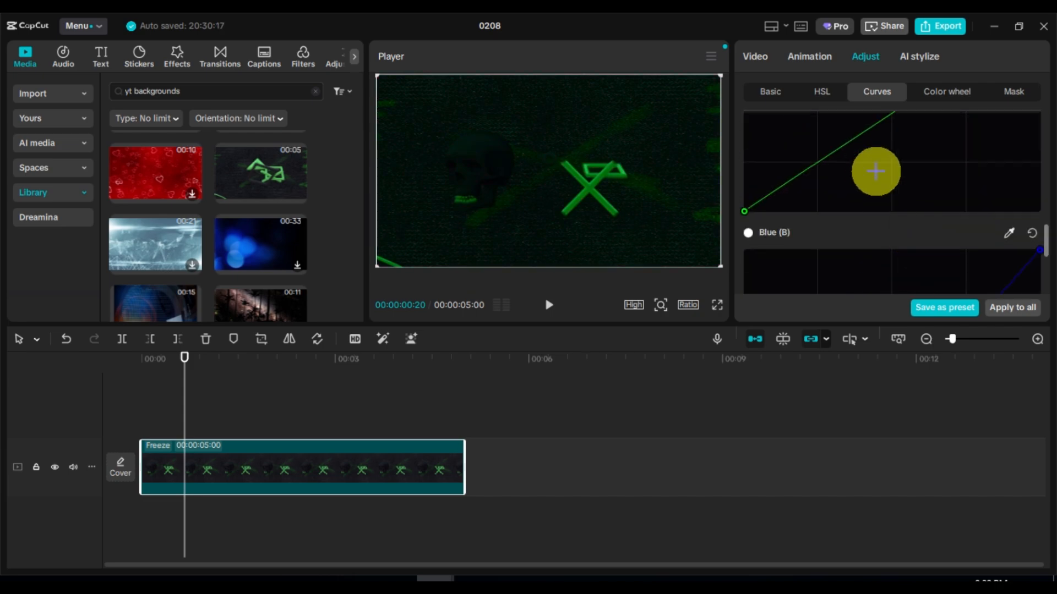
pyautogui.scroll(1, 875, 170)
pyautogui.moveTo(891, 171); pyautogui.dragTo(841, 236)
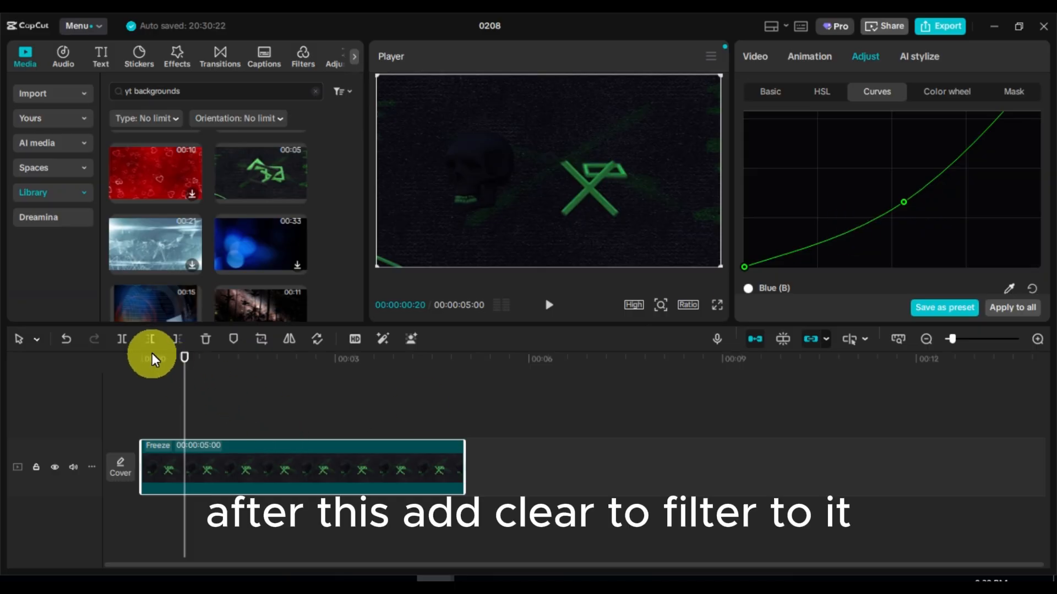
# Step: Add the Clear II filter at the start of the timeline, extend it over the whole 5-second freeze frame and check the look
pyautogui.moveTo(149, 356); pyautogui.dragTo(123, 361)
pyautogui.click(297, 61)
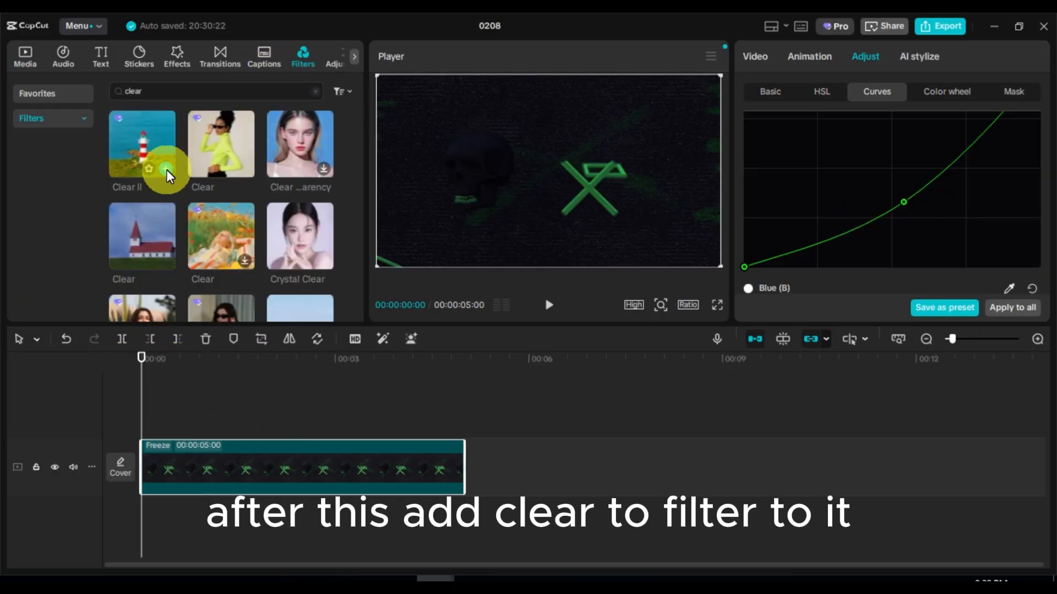
pyautogui.click(167, 169)
pyautogui.moveTo(352, 424); pyautogui.dragTo(461, 434)
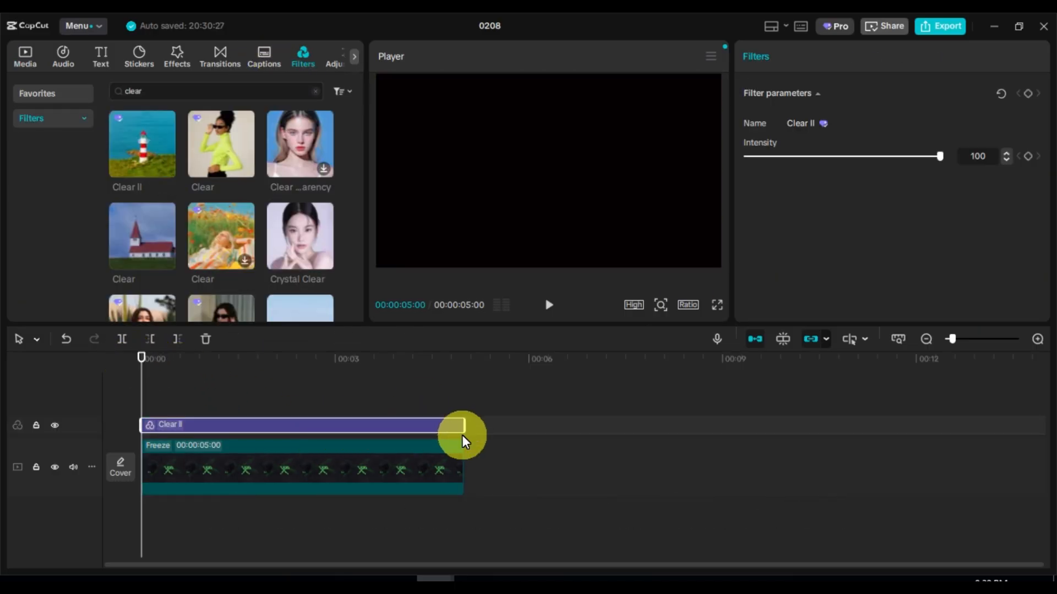
pyautogui.press('space')
pyautogui.click(168, 357)
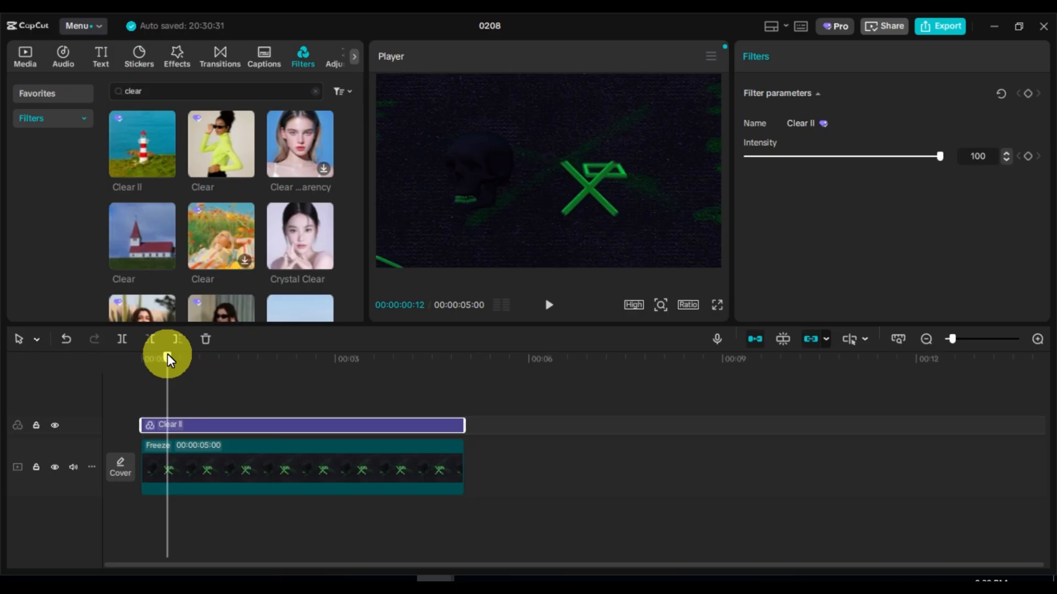
# Step: Set the freeze-frame clip's color temperature to -14 in its basic adjustments
pyautogui.click(293, 469)
pyautogui.click(767, 91)
pyautogui.scroll(-3, 847, 237)
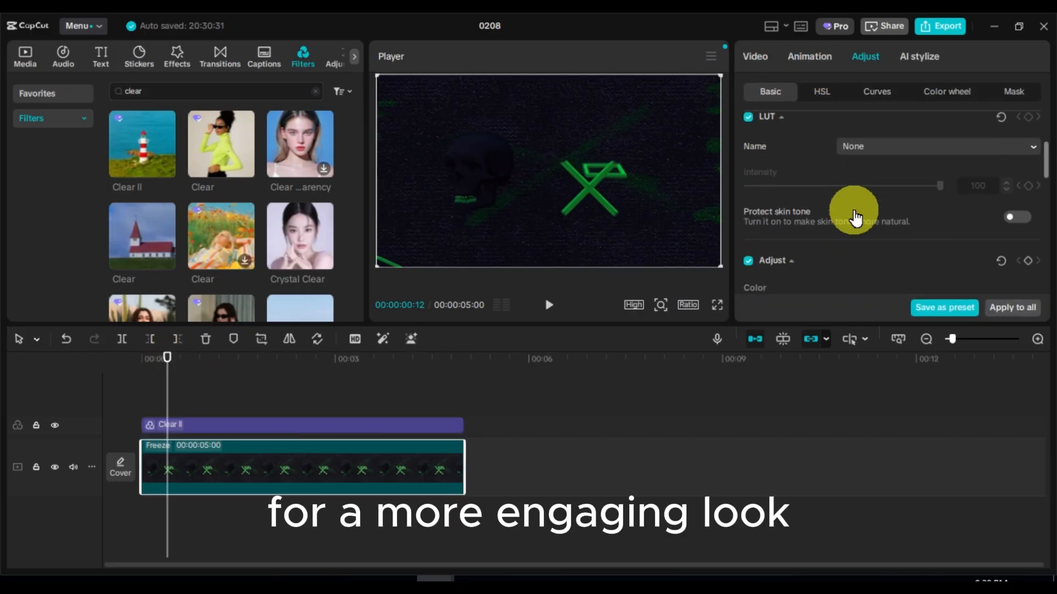
pyautogui.scroll(-1, 854, 218)
pyautogui.scroll(1, 860, 234)
pyautogui.scroll(-3, 860, 234)
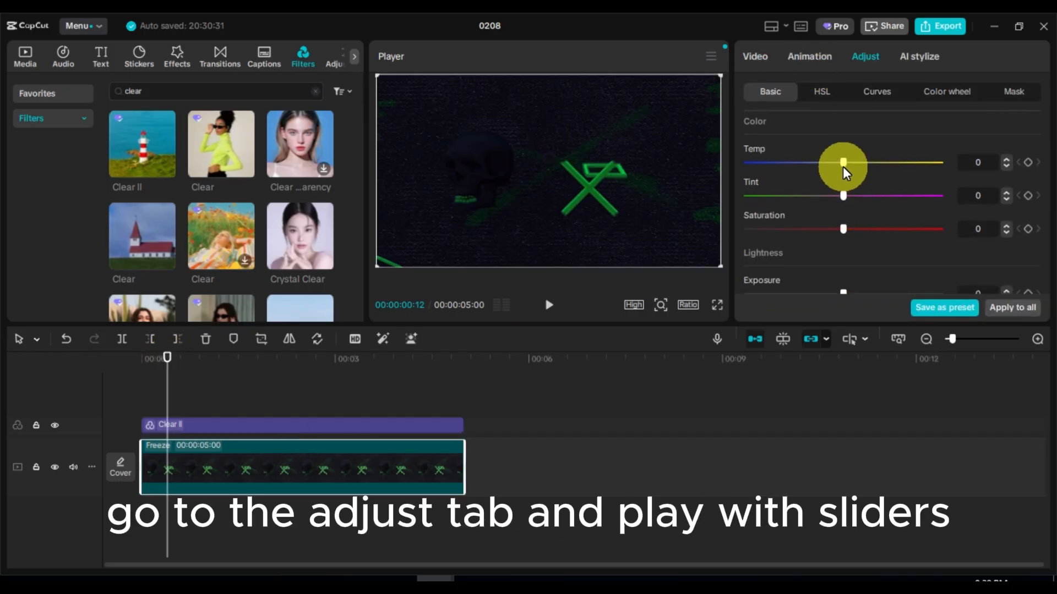
pyautogui.moveTo(843, 167); pyautogui.dragTo(816, 167)
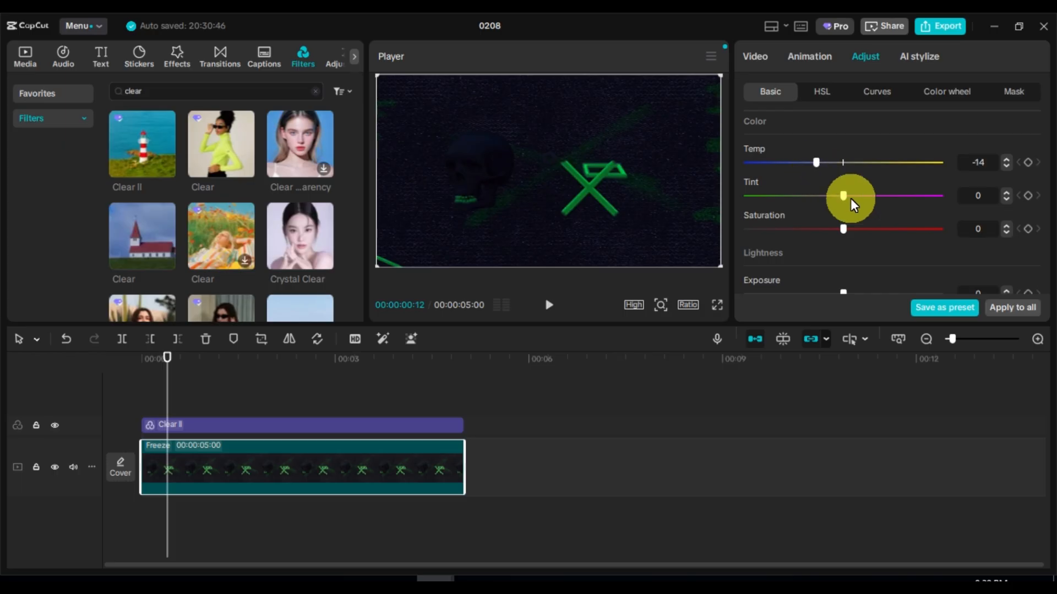
# Step: Shift the freeze-frame clip's tint toward magenta and adjust its saturation
pyautogui.moveTo(850, 198); pyautogui.dragTo(906, 196)
pyautogui.scroll(-1, 873, 211)
pyautogui.moveTo(844, 174)
pyautogui.mouseDown()
pyautogui.moveTo(922, 173)
pyautogui.moveTo(816, 184)
pyautogui.moveTo(868, 188)
pyautogui.moveTo(837, 188)
pyautogui.moveTo(851, 157)
pyautogui.moveTo(827, 163)
pyautogui.mouseUp()
pyautogui.scroll(-1, 915, 214)
pyautogui.scroll(-1, 870, 190)
pyautogui.scroll(-5, 835, 169)
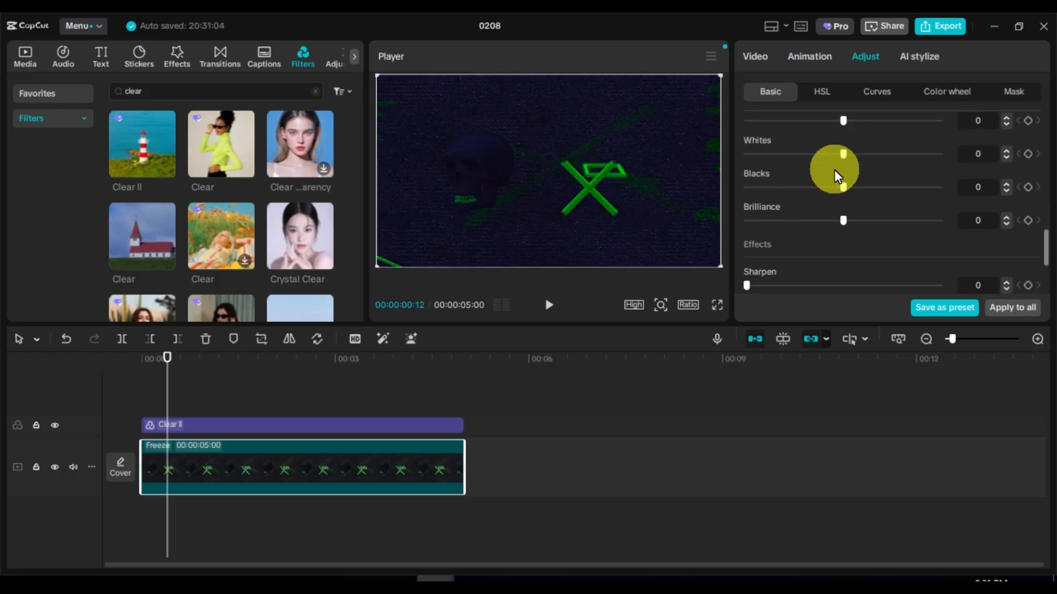
# Step: Combine the Clear II filter and the freeze-frame clip into a compound clip
pyautogui.click(184, 374)
pyautogui.click(144, 374)
pyautogui.click(298, 427)
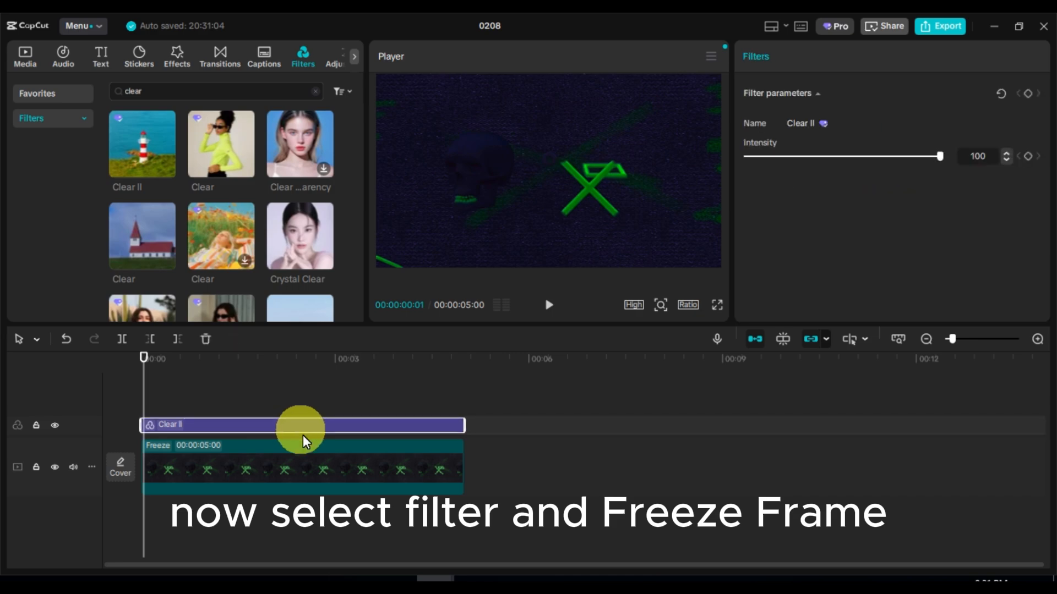
pyautogui.click(308, 454)
pyautogui.rightClick(310, 454)
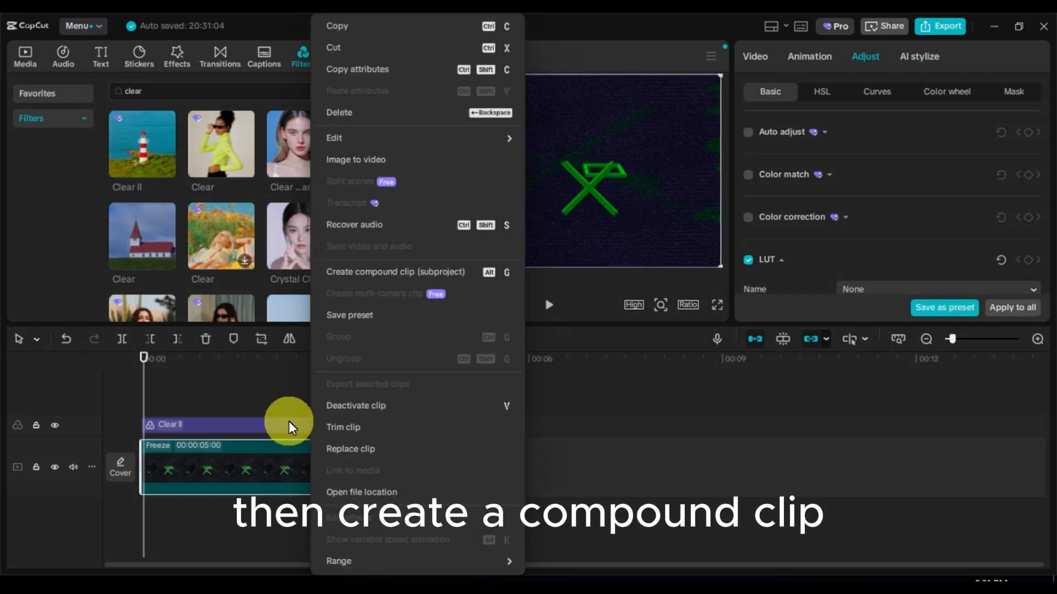